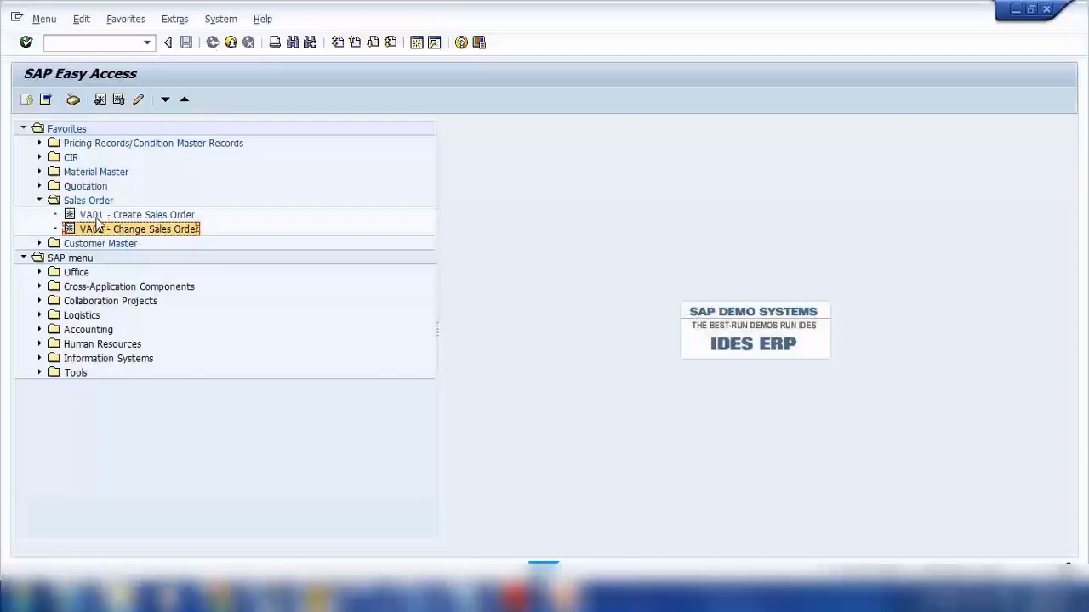
Step: Start VA01 and choose CR Credit Memo Request as the order type from the value list
{"action": "double_click", "coordinate": [95, 215]}
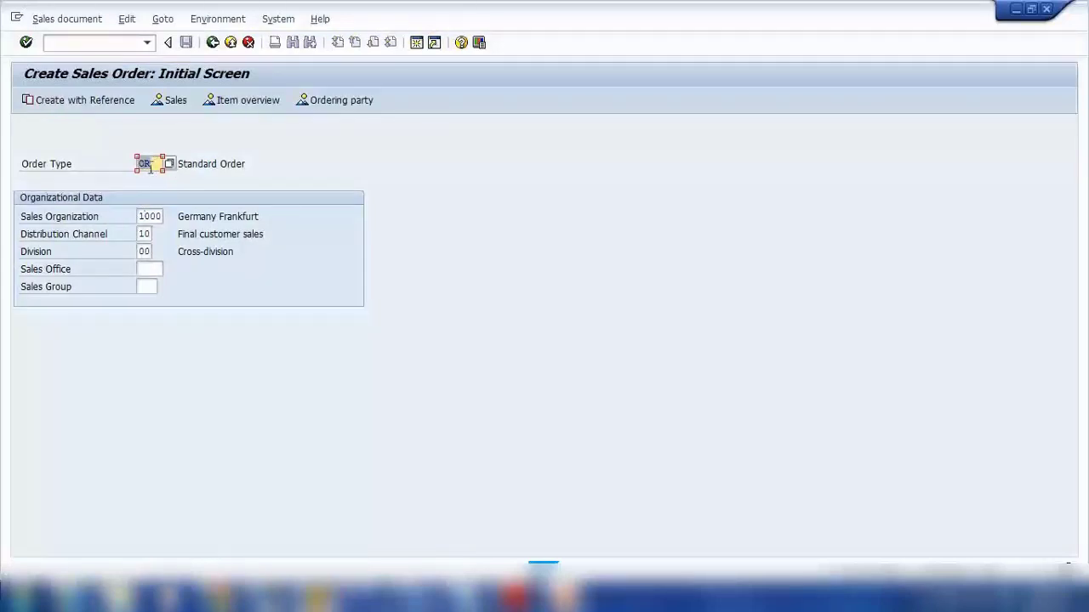
{"action": "key", "text": "Return"}
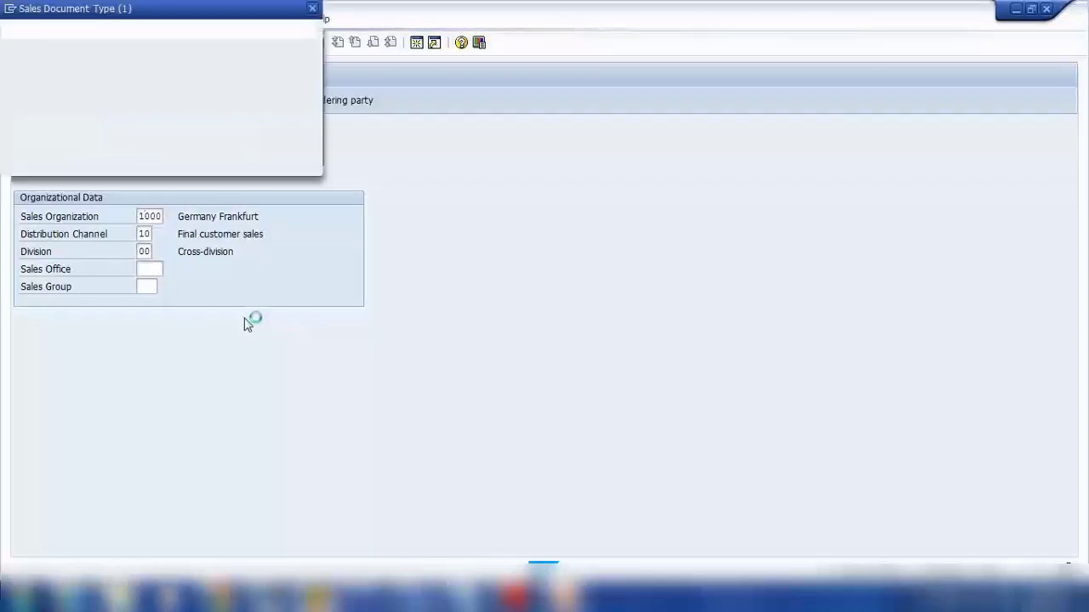
{"action": "scroll", "coordinate": [88, 311], "scroll_direction": "down", "scroll_amount": 10}
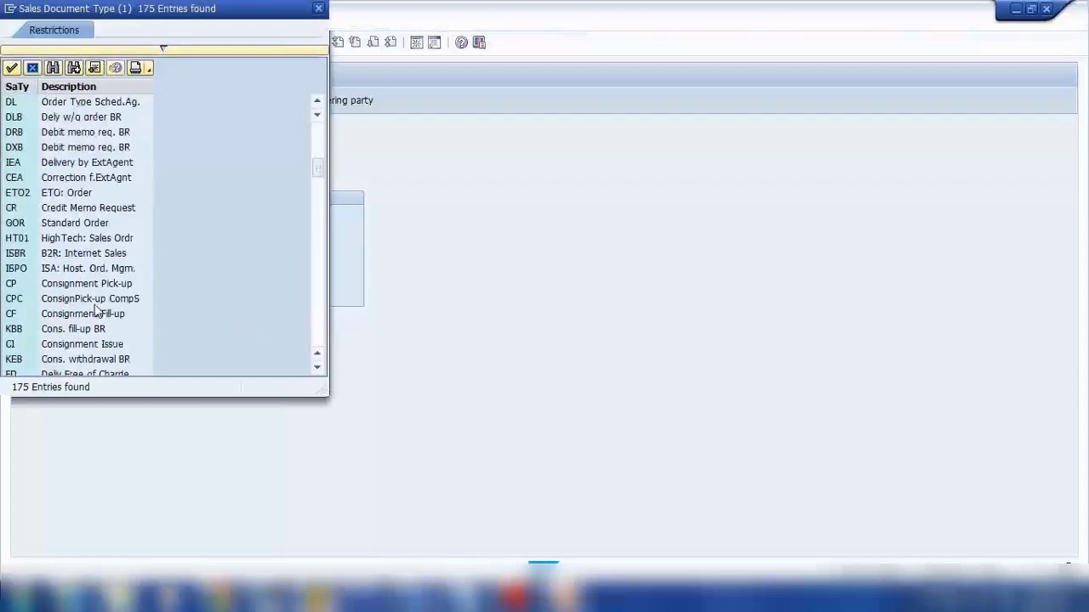
{"action": "scroll", "coordinate": [44, 332], "scroll_direction": "down", "scroll_amount": 2}
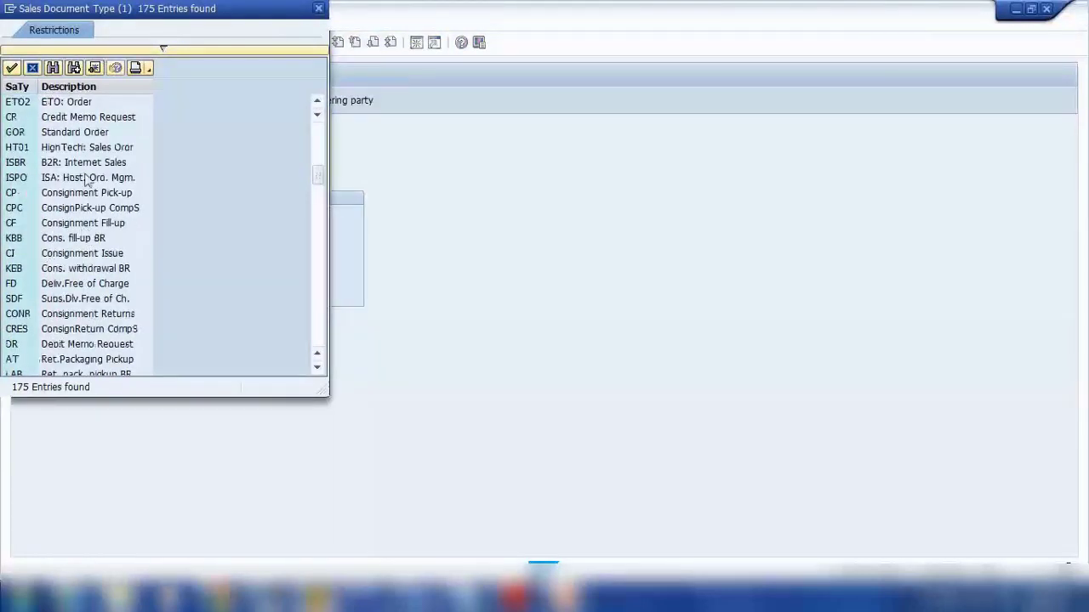
{"action": "left_click", "coordinate": [73, 119]}
{"action": "double_click", "coordinate": [119, 131]}
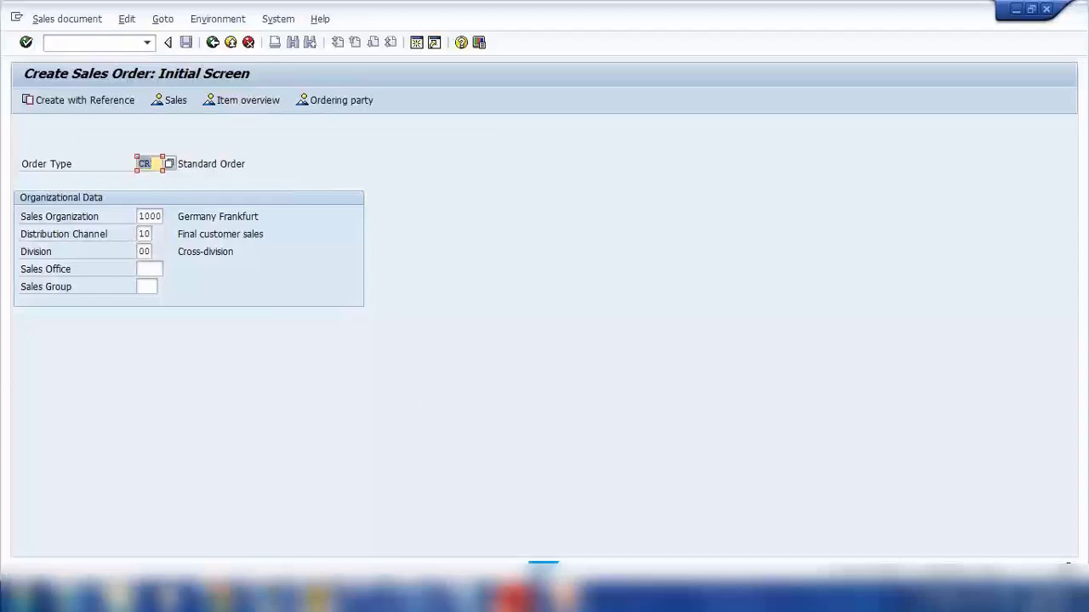
{"action": "left_click", "coordinate": [465, 595]}
Step: Replace the old notes with the lines Sales Order (12), Delivered qty (10), Billing document (12)
{"action": "left_click", "coordinate": [406, 408]}
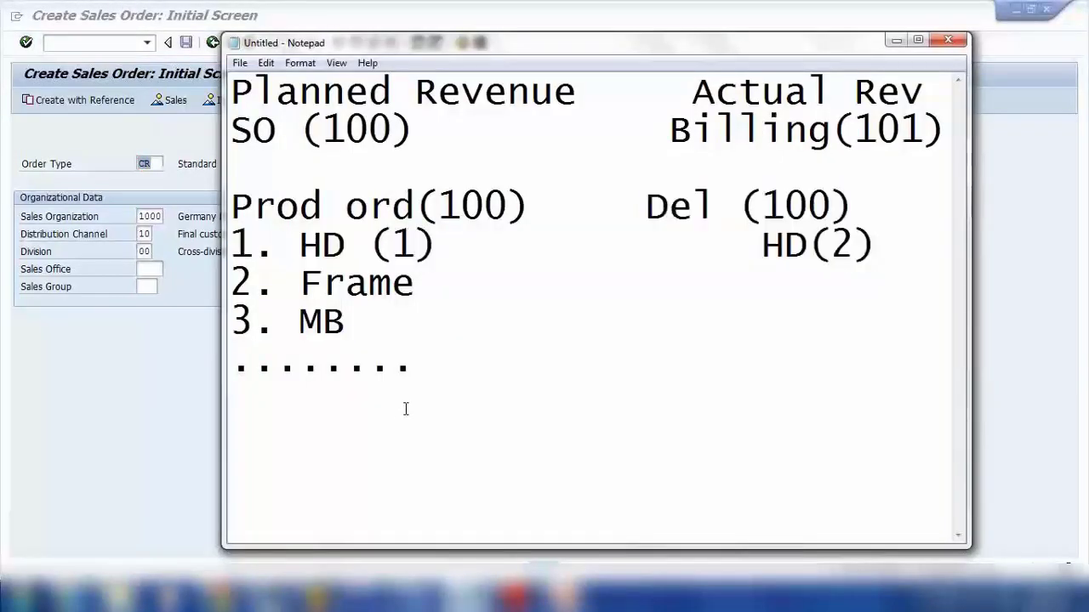
{"action": "key", "text": "ctrl+a"}
{"action": "key", "text": "Delete"}
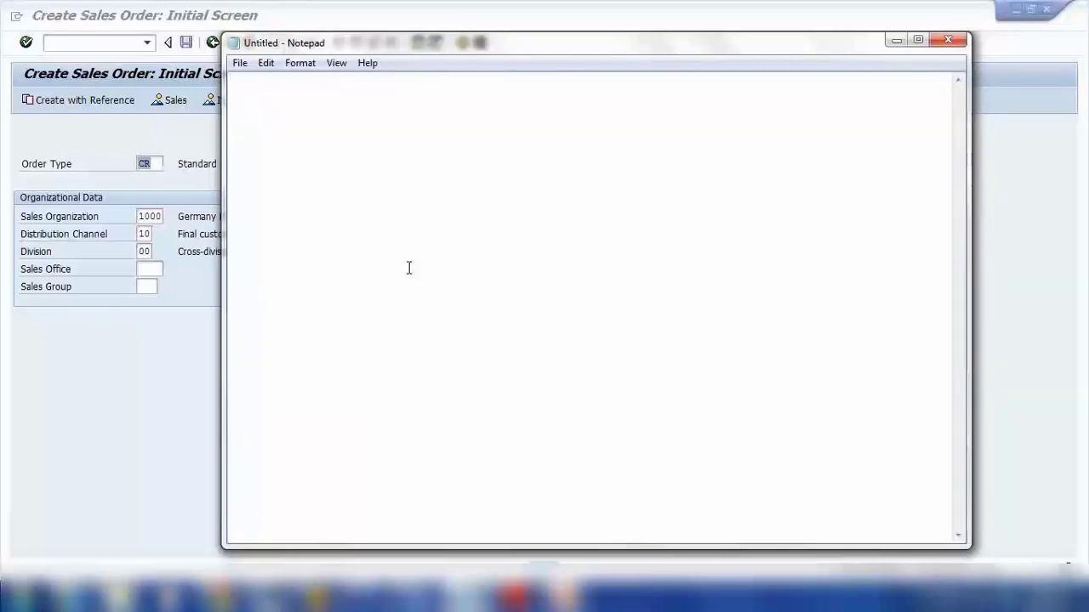
{"action": "type", "text": "So"}
{"action": "key", "text": "BackSpace"}
{"action": "type", "text": "a"}
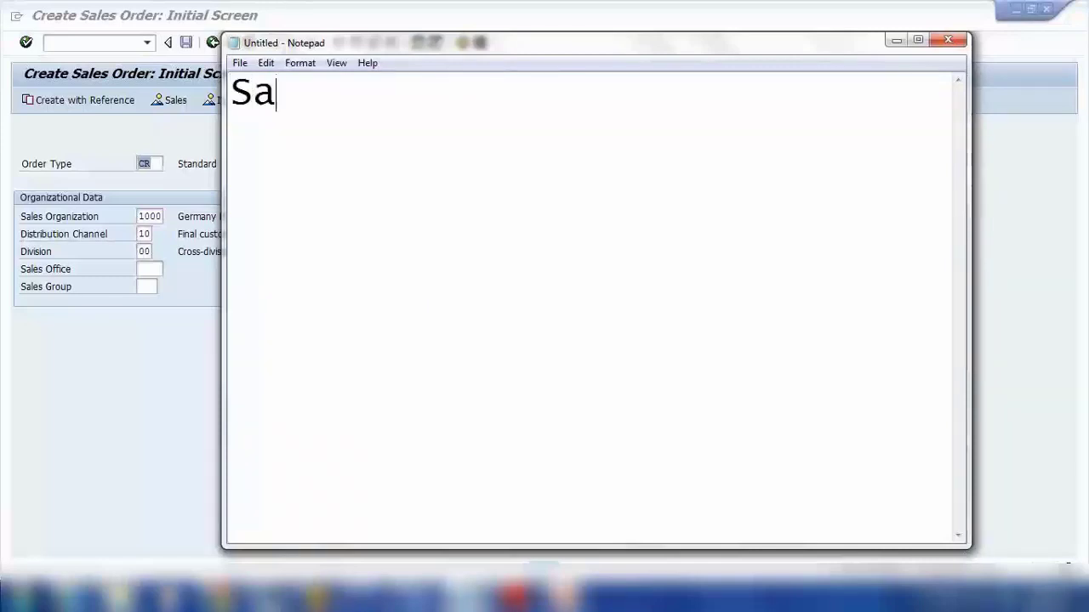
{"action": "type", "text": "les Ordee"}
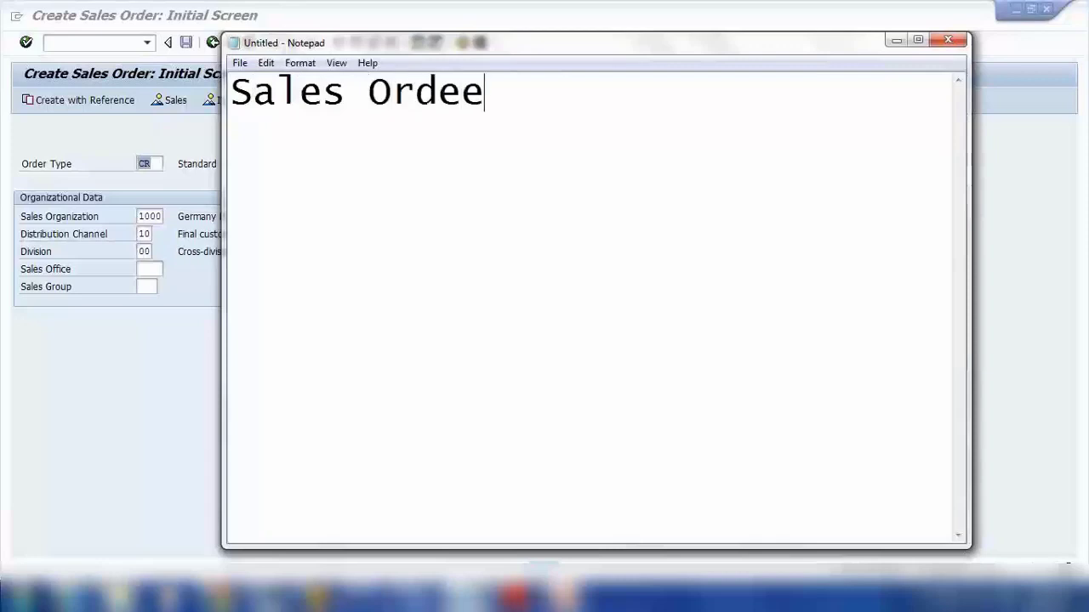
{"action": "key", "text": "BackSpace"}
{"action": "type", "text": "r ("}
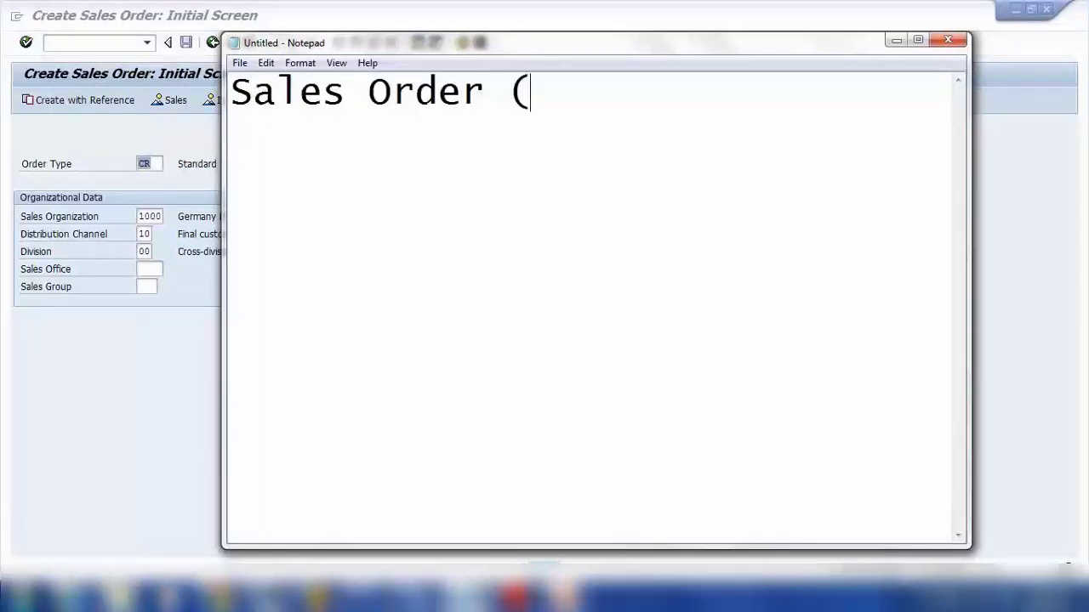
{"action": "type", "text": "12"}
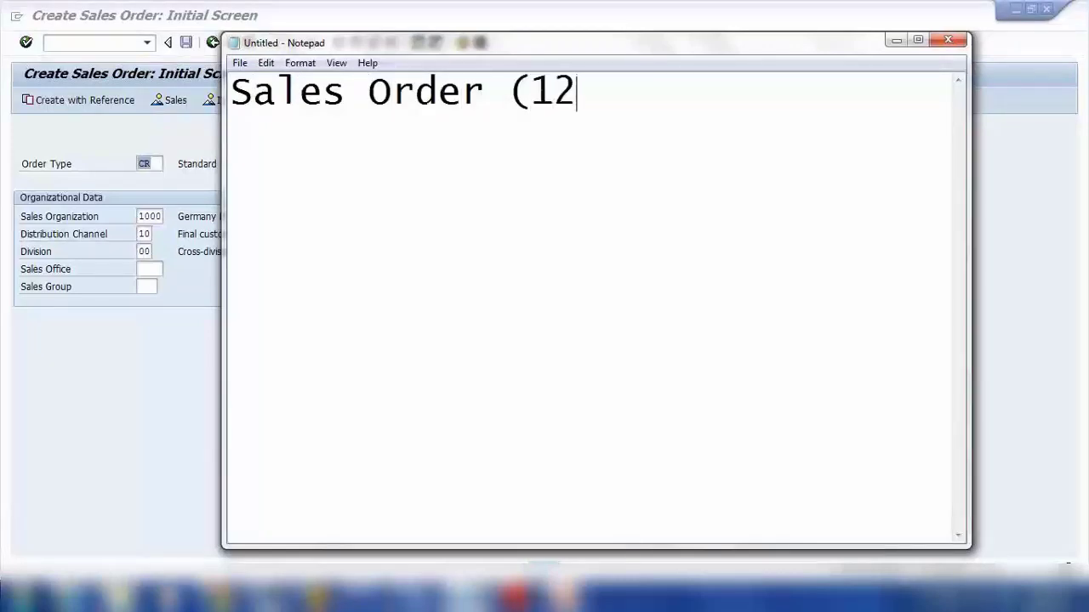
{"action": "type", "text": ")D"}
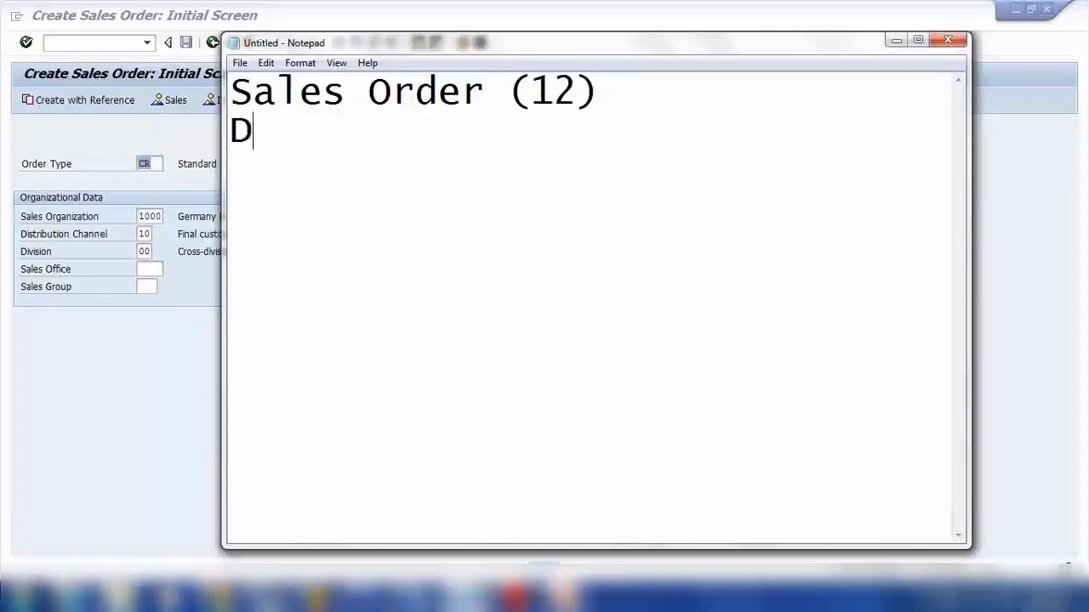
{"action": "type", "text": "elivered "}
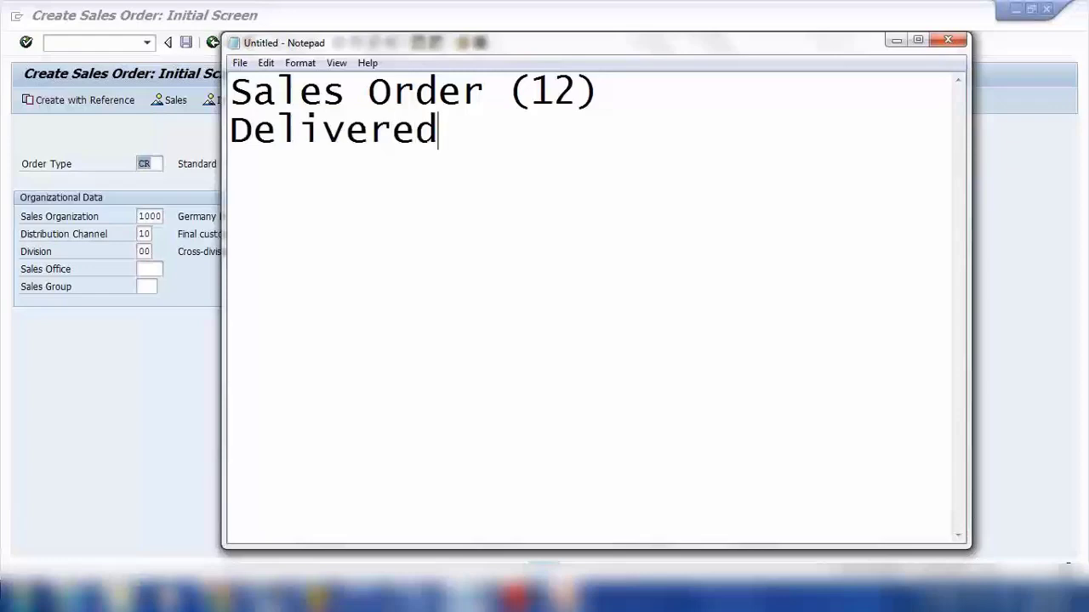
{"action": "type", "text": "qty "}
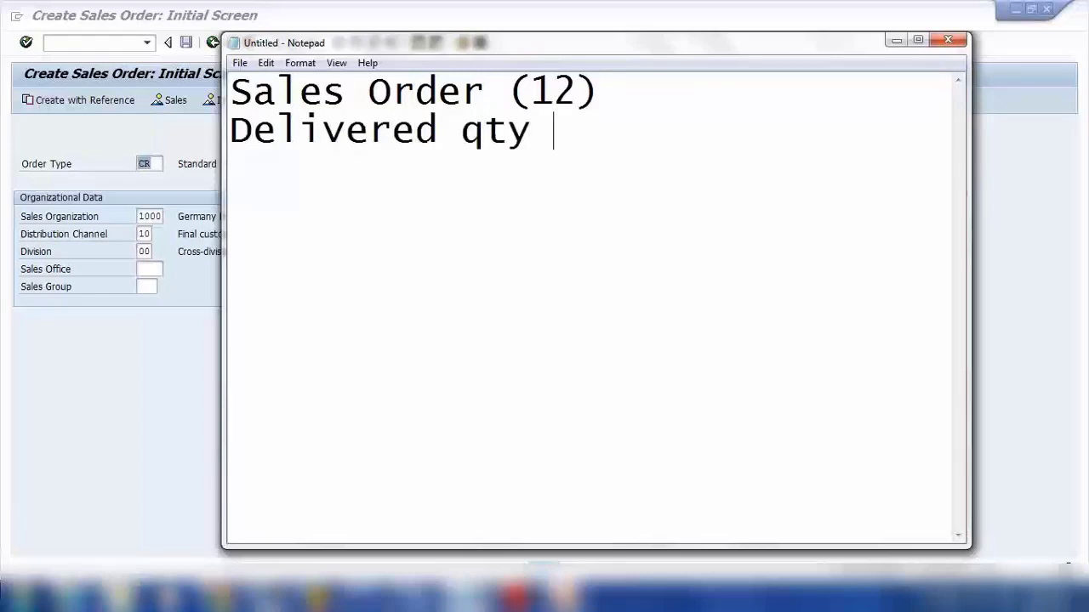
{"action": "type", "text": "(10)"}
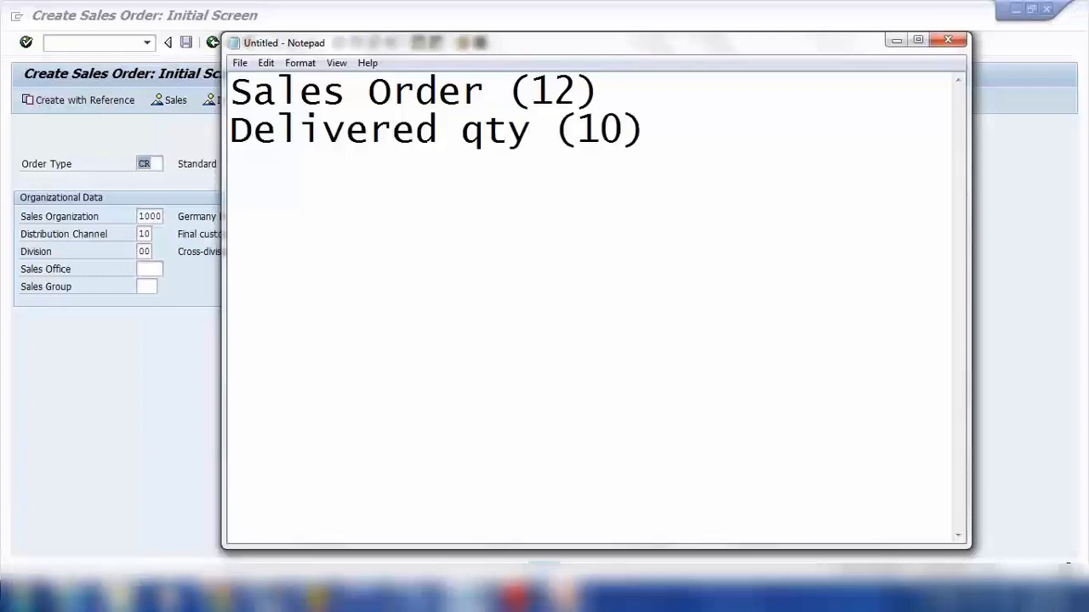
{"action": "type", "text": "Billing"}
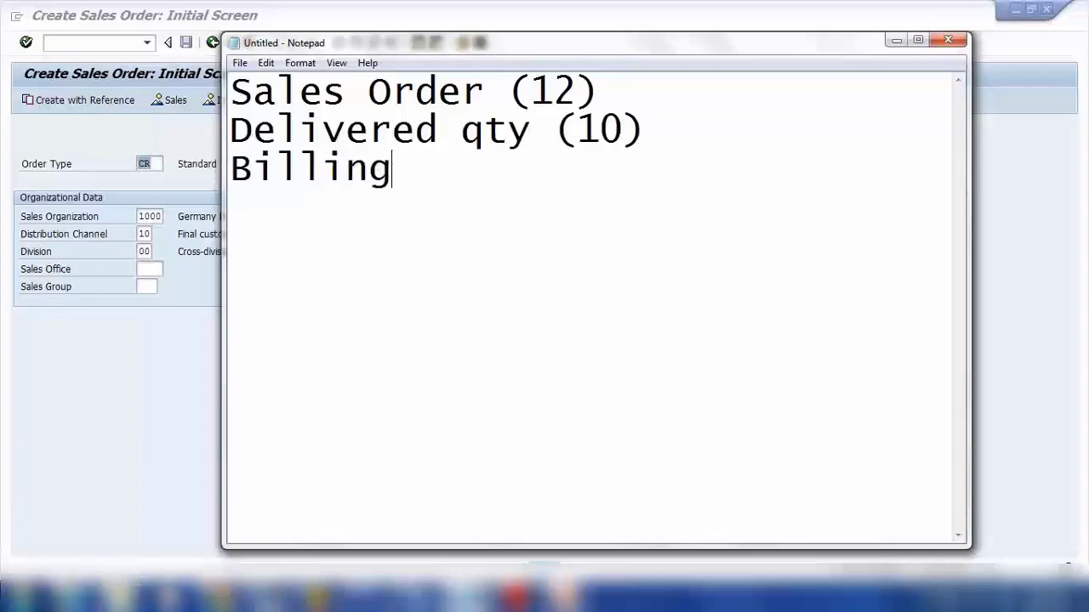
{"action": "type", "text": " docimen"}
{"action": "key", "text": "BackSpace"}
{"action": "key", "text": "BackSpace"}
{"action": "key", "text": "BackSpace"}
{"action": "key", "text": "BackSpace"}
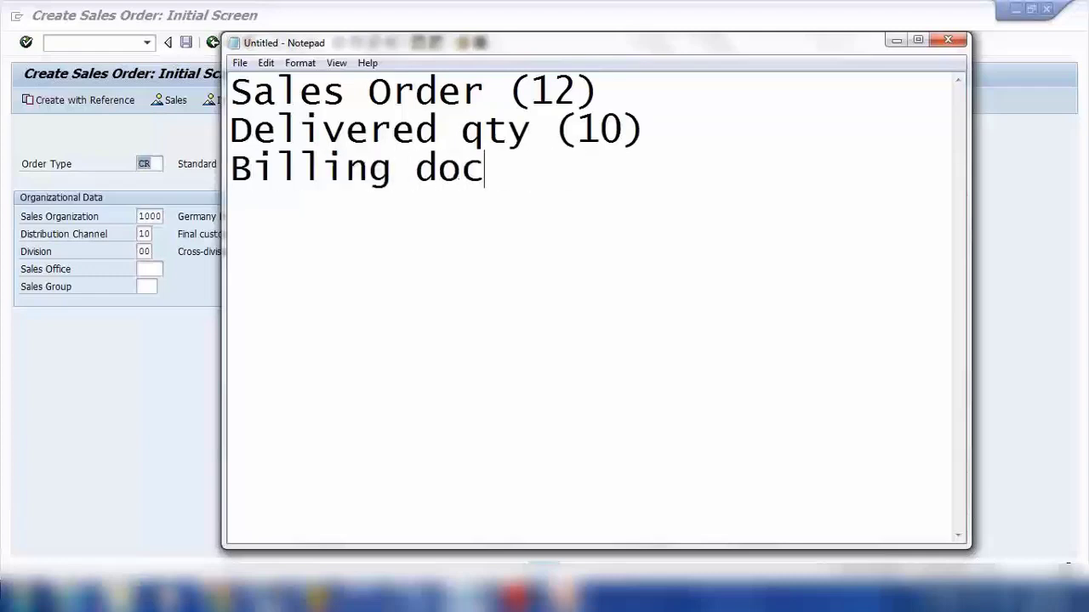
{"action": "type", "text": "ument "}
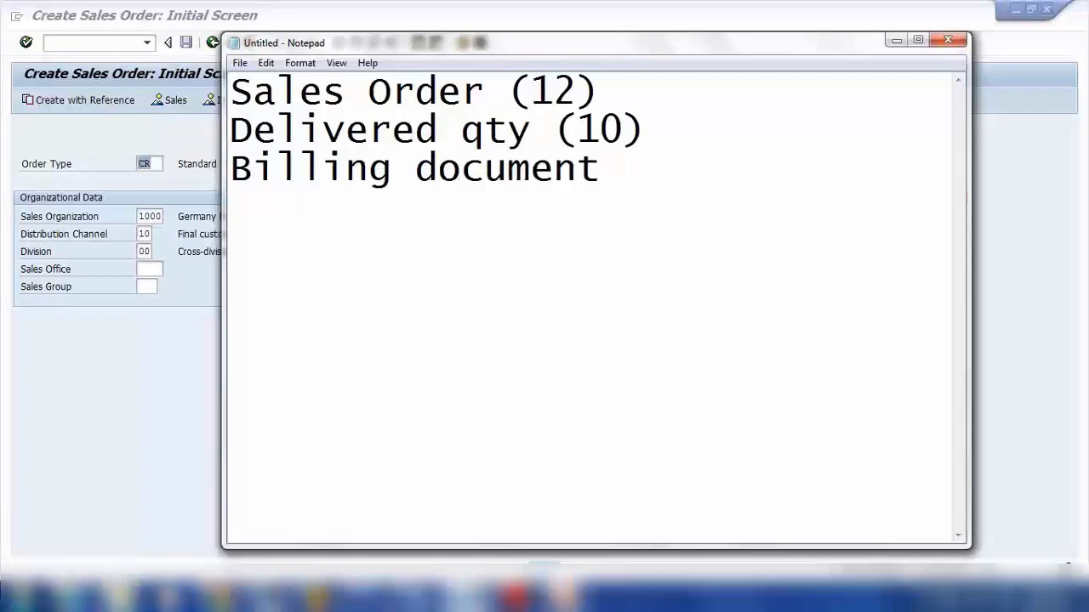
{"action": "type", "text": "(12)"}
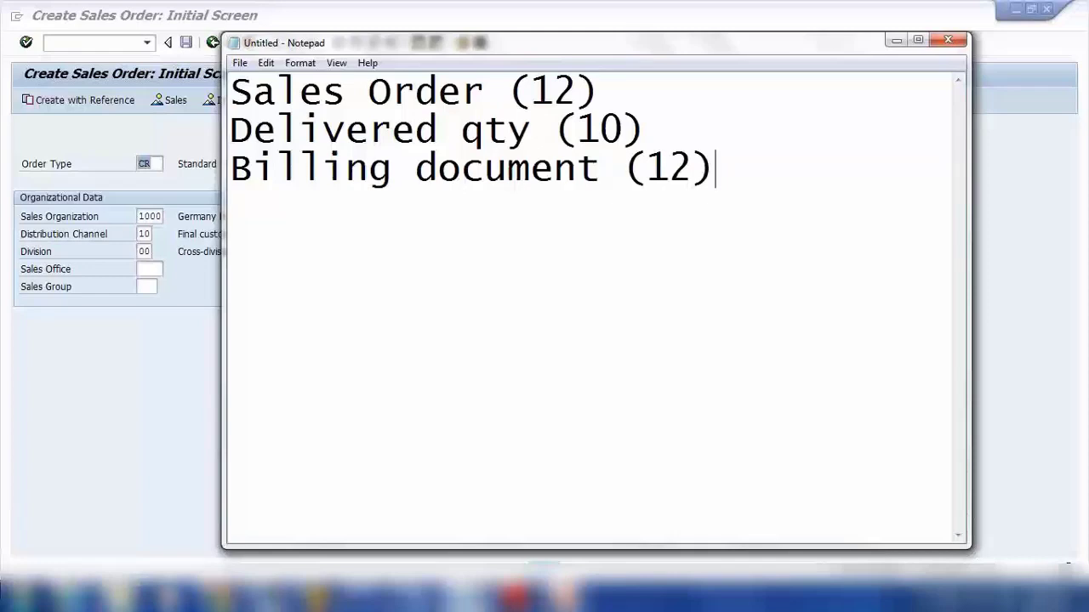
{"action": "key", "text": "Return"}
Step: Indent the flow lines and add a final 'Credit memo' line, then return to SAP
{"action": "left_click_drag", "start_coordinate": [646, 168], "coordinate": [714, 169]}
{"action": "left_click", "coordinate": [284, 239]}
{"action": "left_click", "coordinate": [231, 131]}
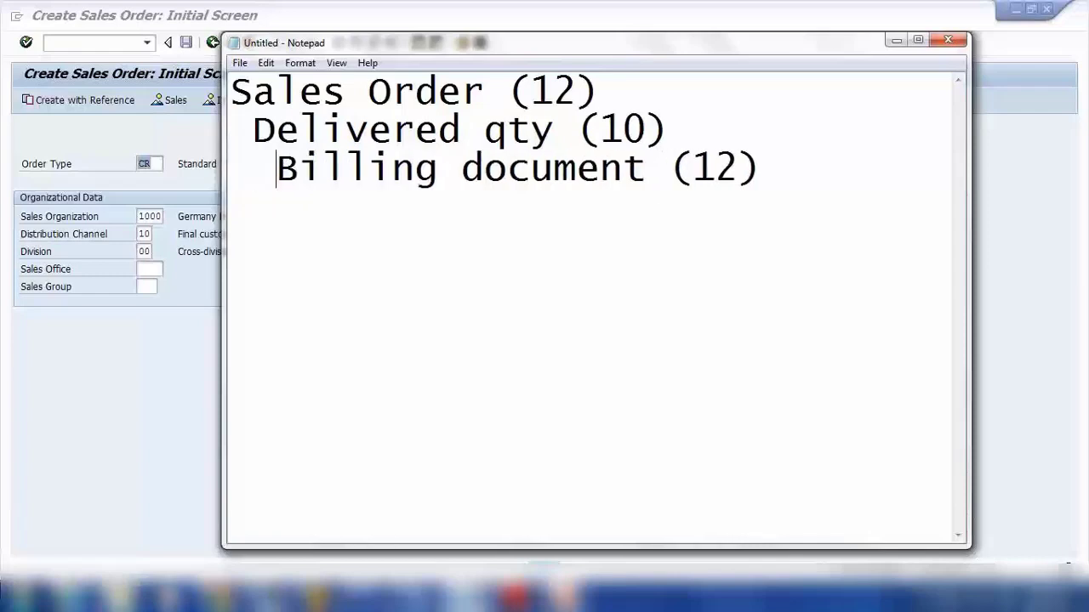
{"action": "left_click", "coordinate": [265, 135]}
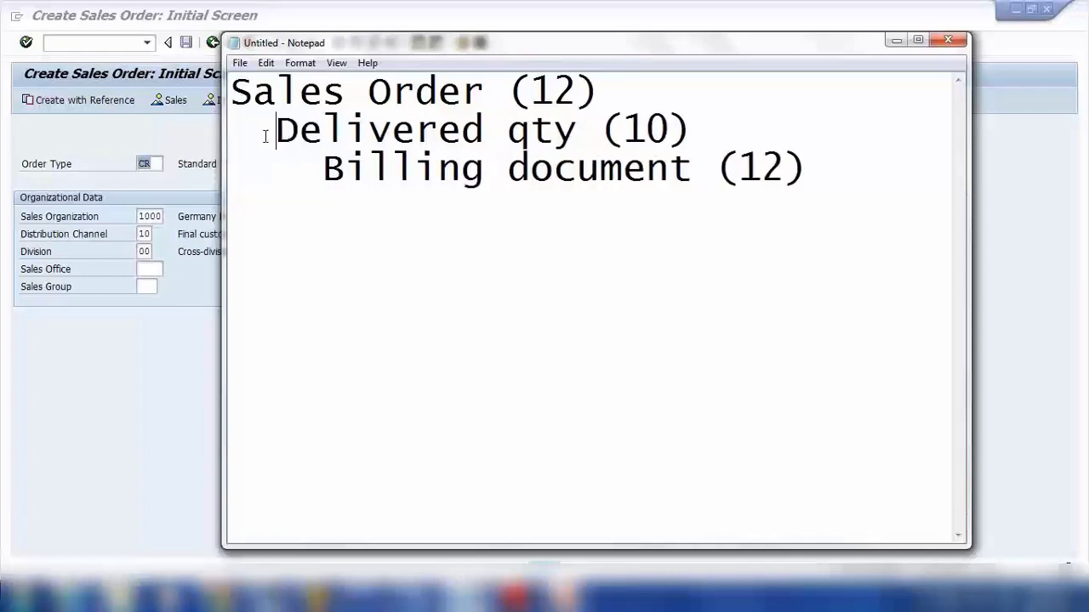
{"action": "left_click", "coordinate": [281, 239]}
{"action": "type", "text": "Cre"}
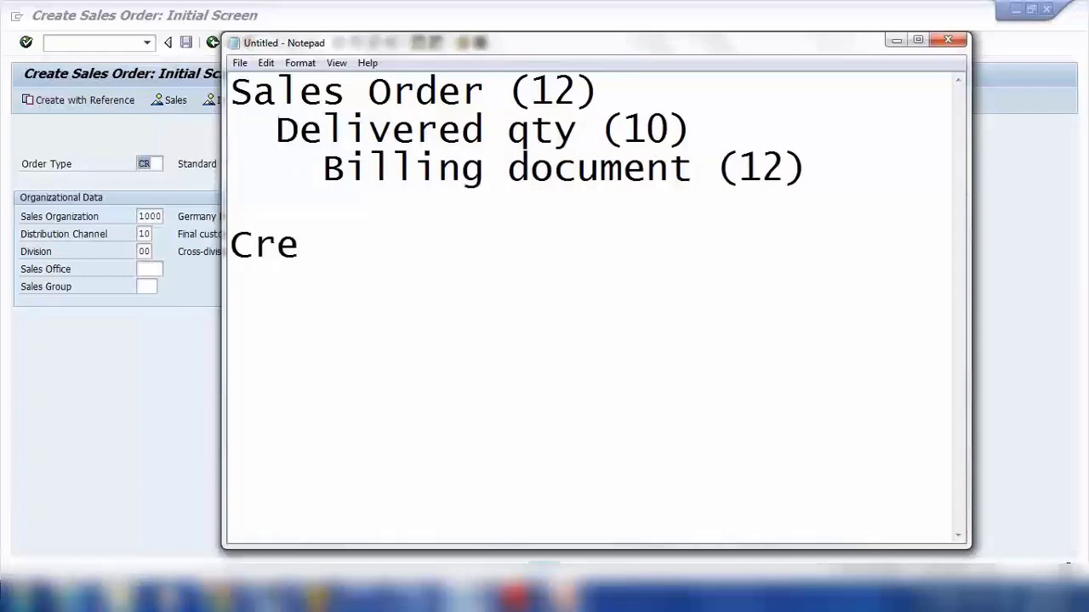
{"action": "type", "text": "dit memo"}
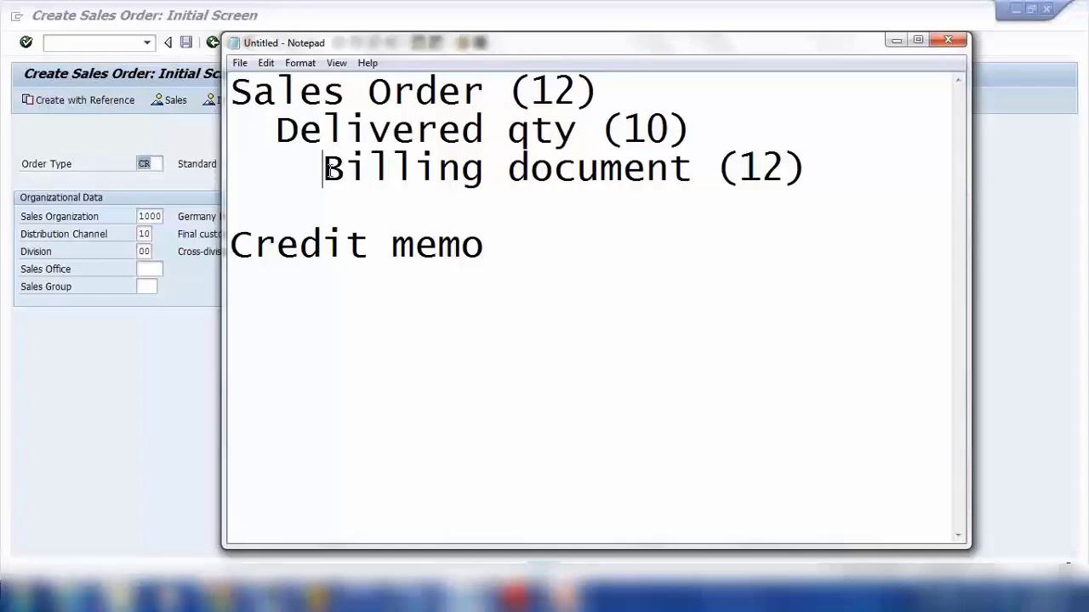
{"action": "left_click_drag", "start_coordinate": [326, 169], "coordinate": [816, 186]}
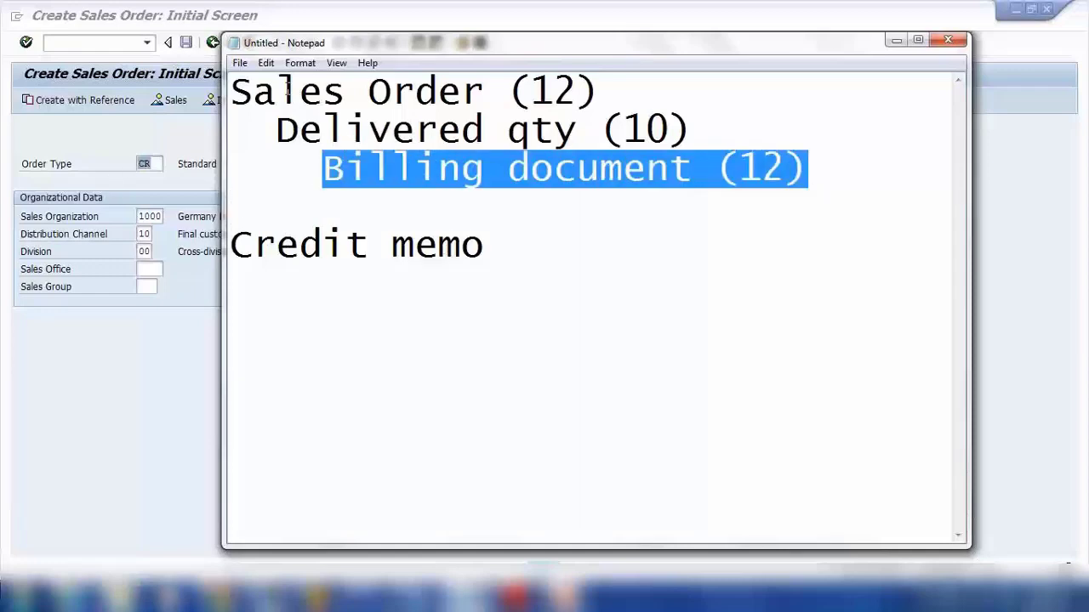
{"action": "left_click_drag", "start_coordinate": [240, 92], "coordinate": [292, 96]}
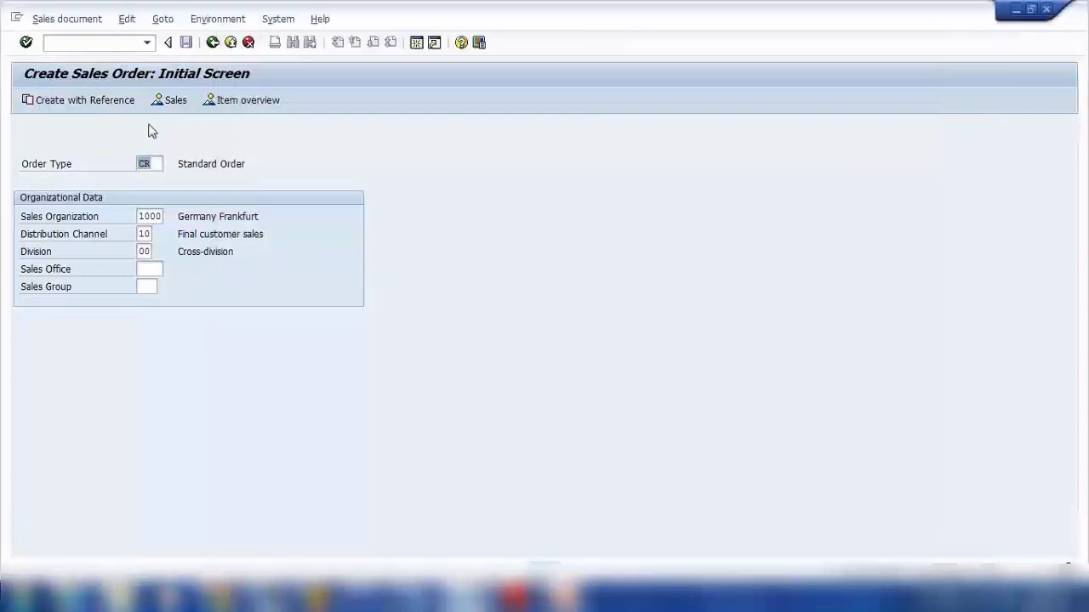
{"action": "left_click", "coordinate": [149, 121]}
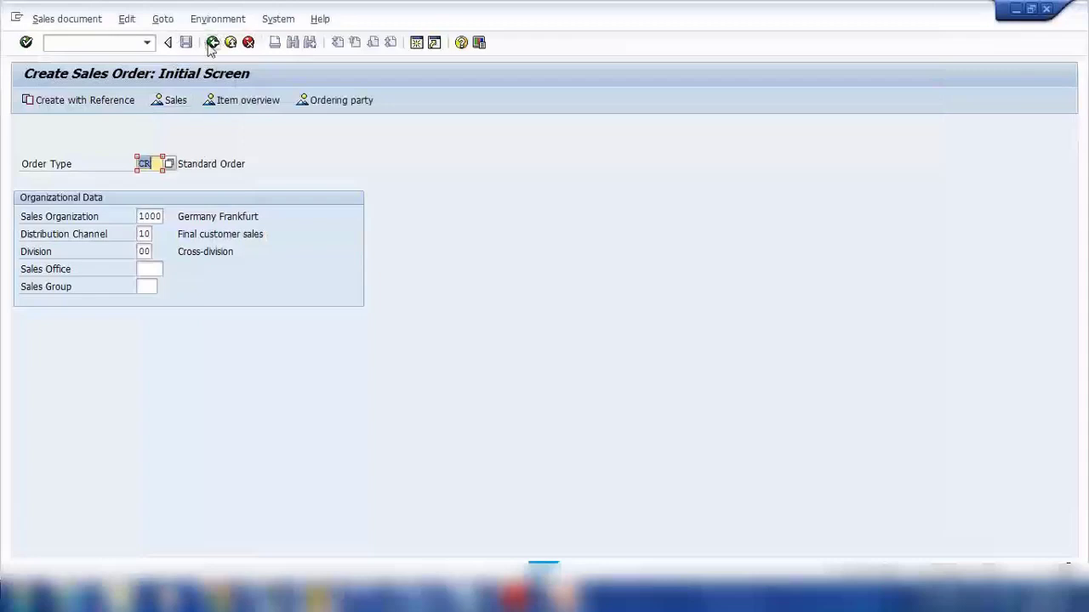
Step: Open the standard order in VA02, review its document flow, and go back to SAP Easy Access
{"action": "left_click", "coordinate": [212, 43]}
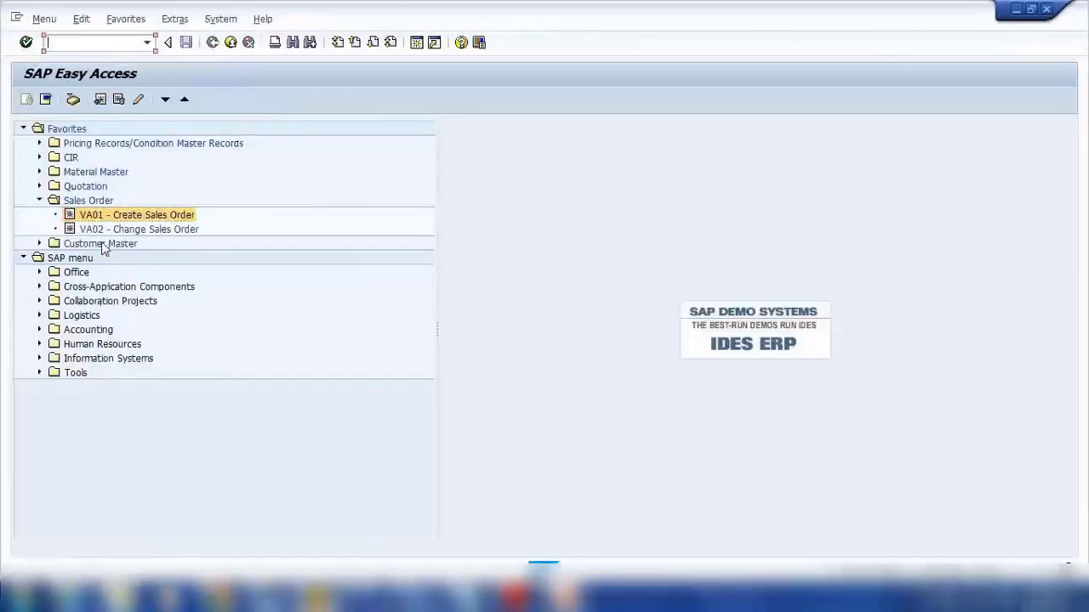
{"action": "double_click", "coordinate": [127, 229]}
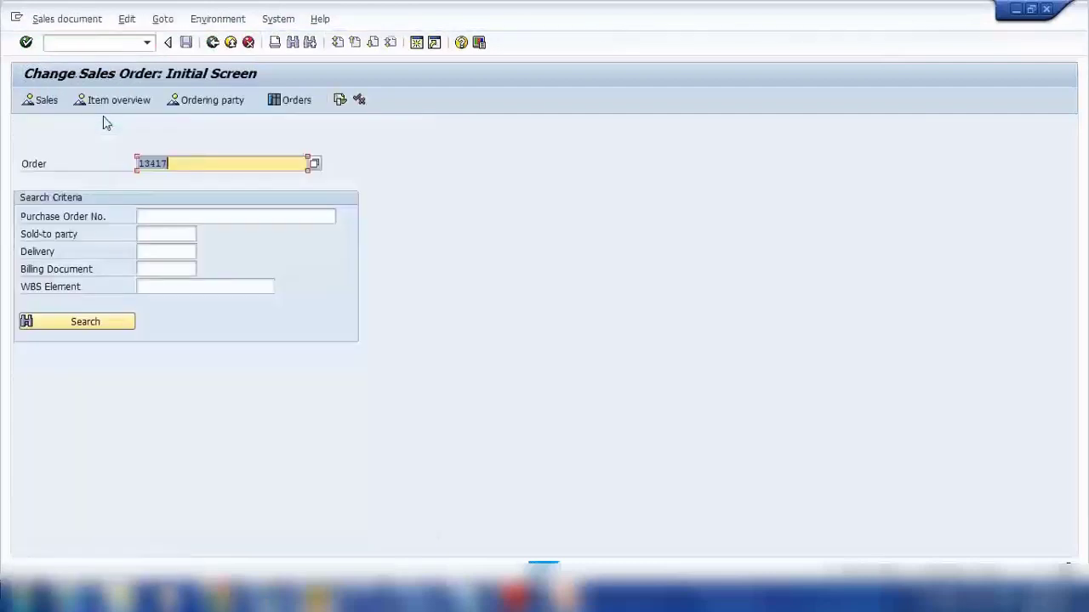
{"action": "left_click", "coordinate": [178, 163]}
{"action": "key", "text": "Return"}
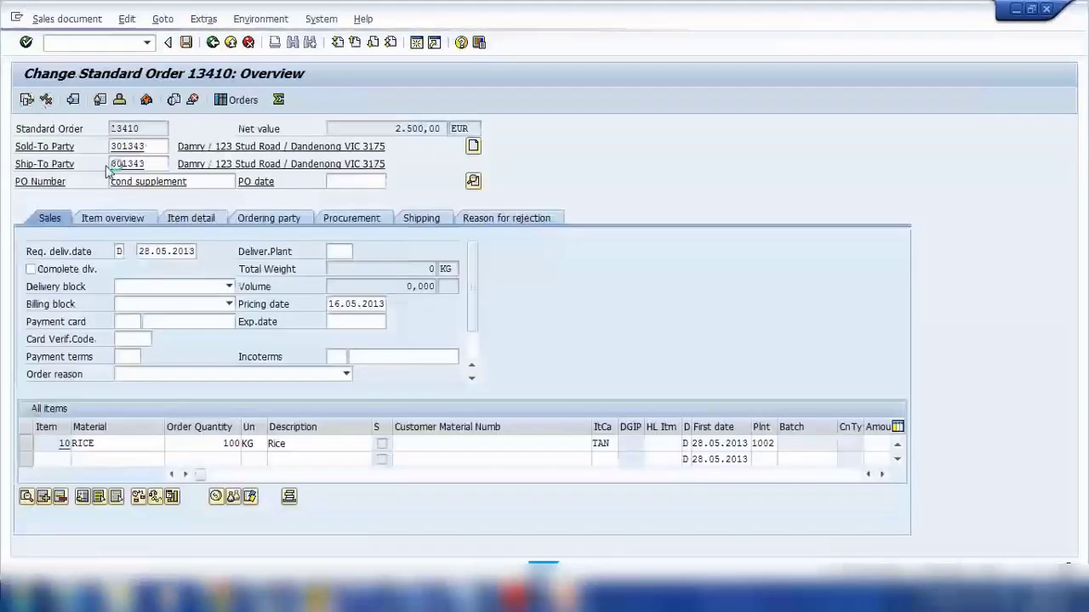
{"action": "left_click", "coordinate": [173, 101]}
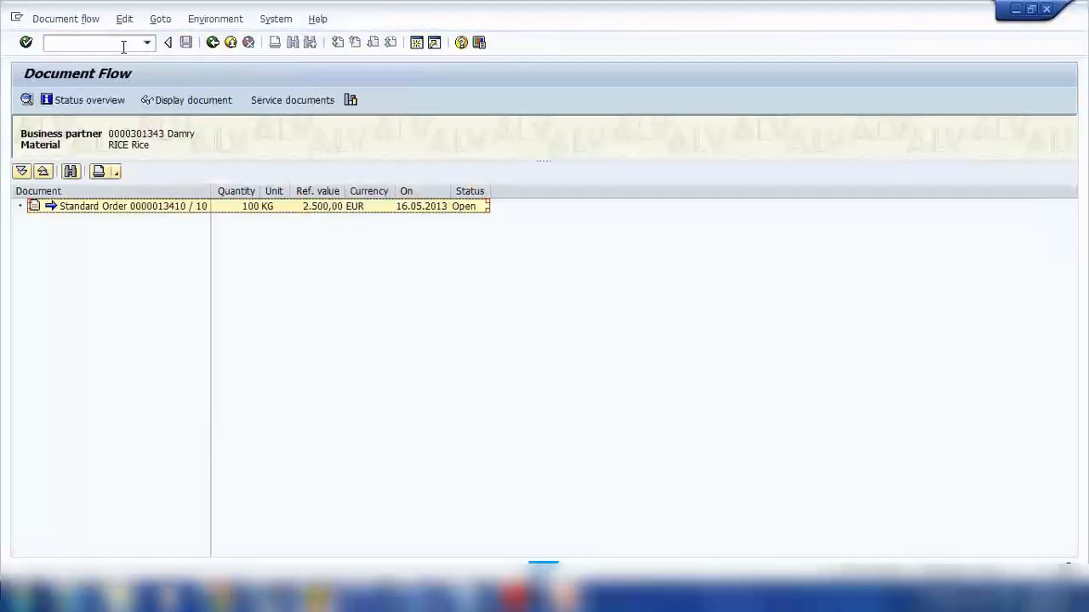
{"action": "left_click", "coordinate": [213, 43]}
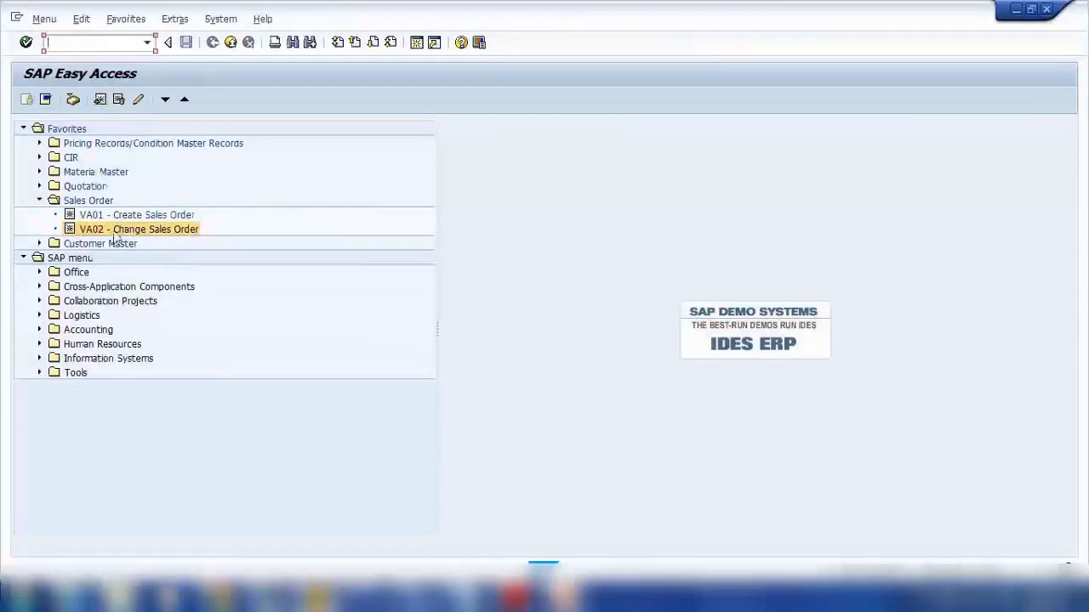
Step: Open another sales order in VA02, acknowledge the subsequent documents notice, and go back
{"action": "double_click", "coordinate": [116, 231]}
{"action": "type", "text": "1341"}
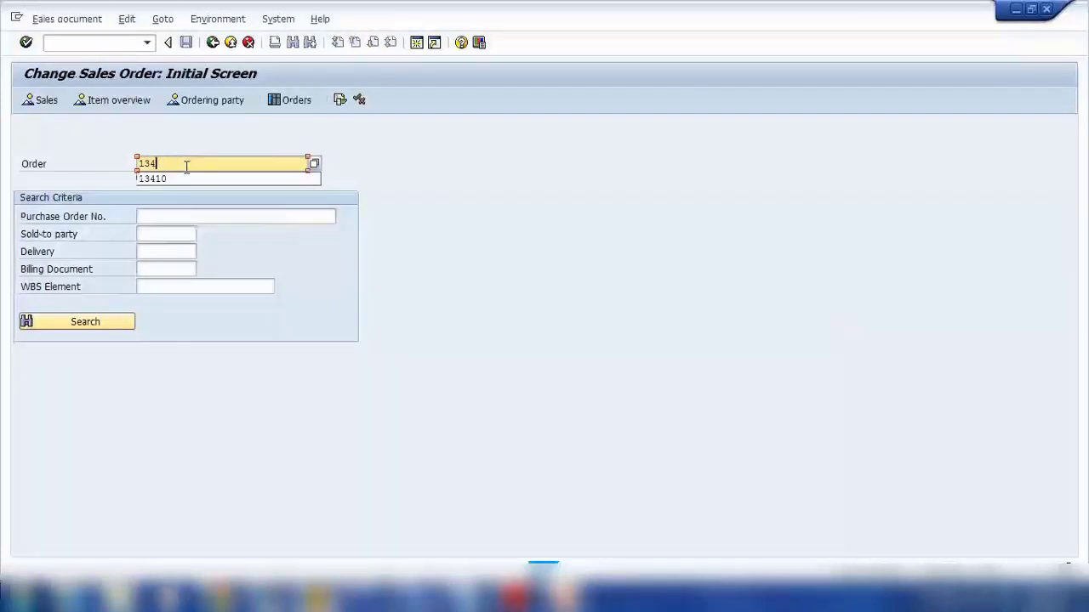
{"action": "type", "text": "7"}
{"action": "key", "text": "Return"}
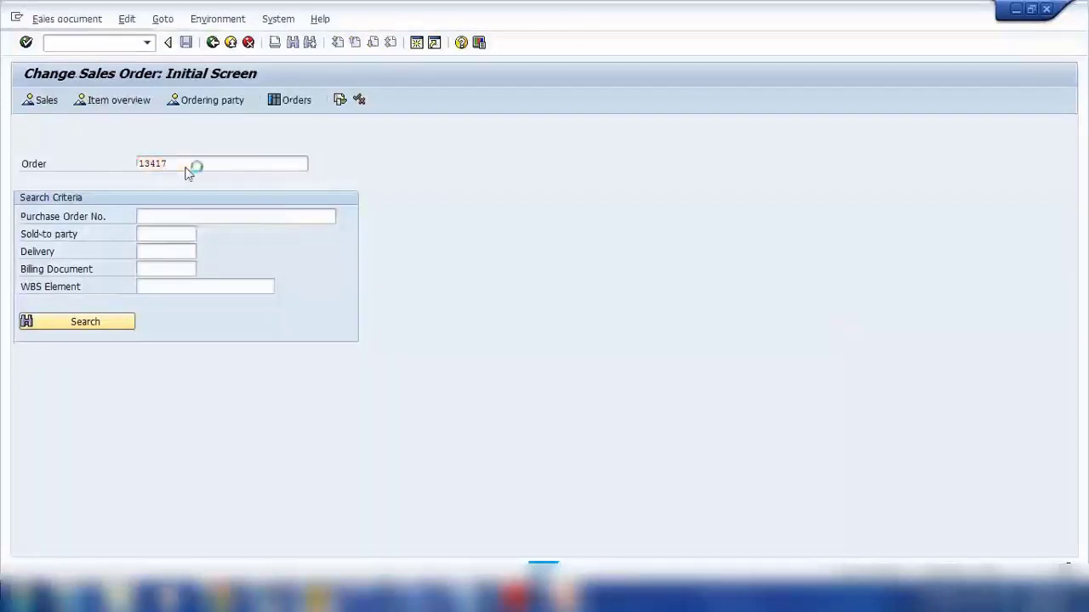
{"action": "key", "text": "Return"}
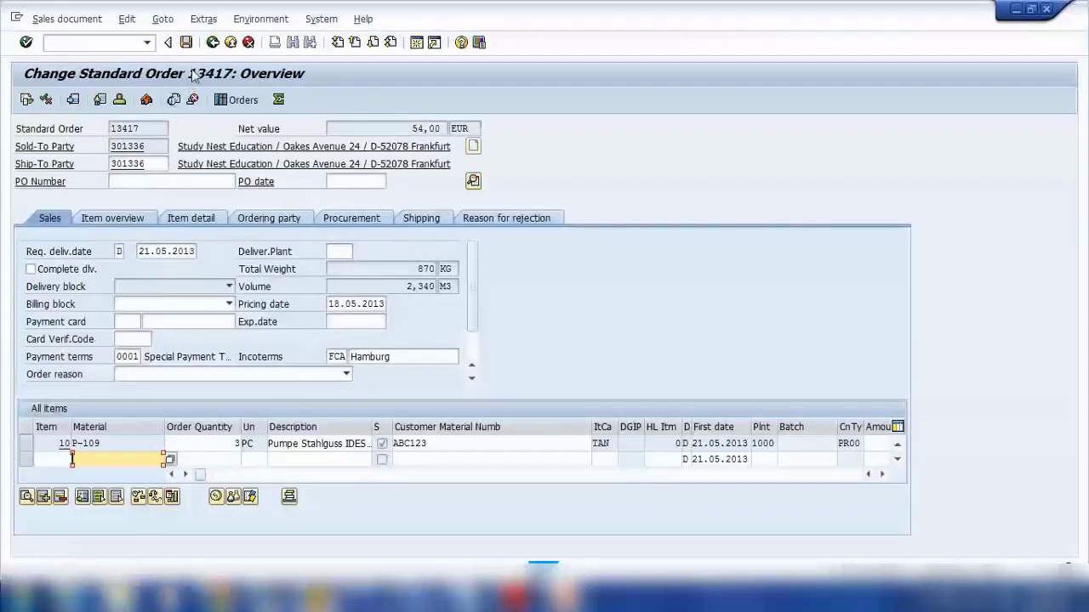
{"action": "left_click", "coordinate": [213, 41]}
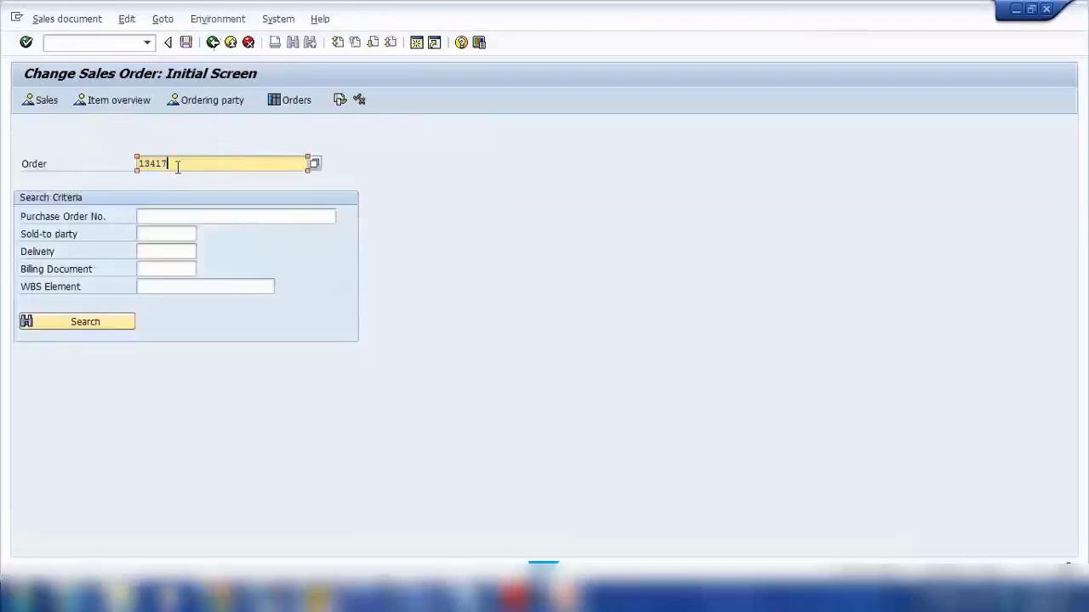
Step: Open the next standard order and display its document flow showing its delivery
{"action": "key", "text": "BackSpace"}
{"action": "type", "text": "1"}
{"action": "key", "text": "Return"}
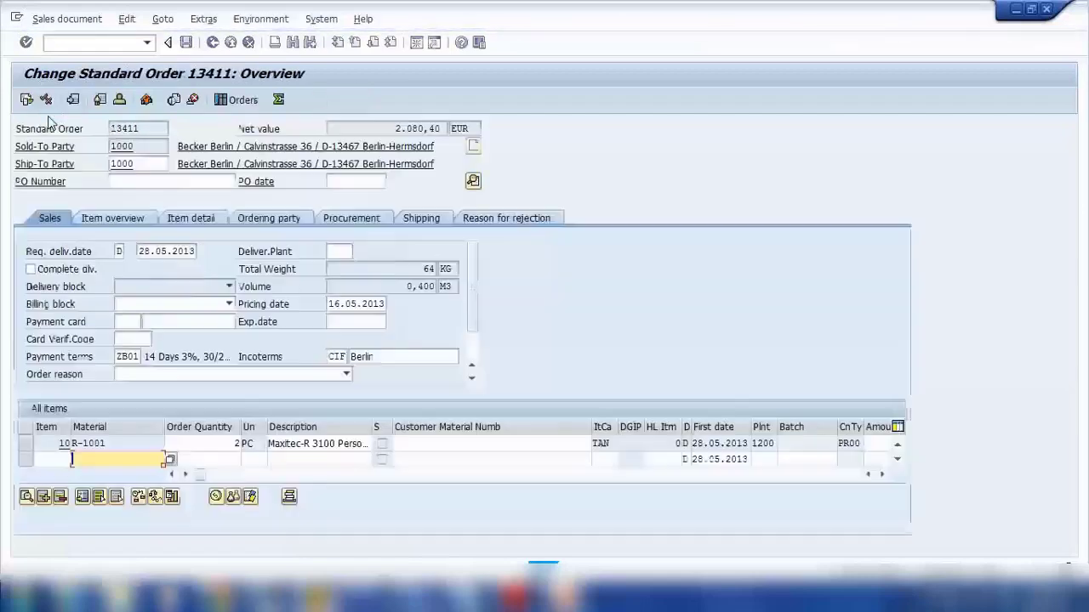
{"action": "key", "text": "Return"}
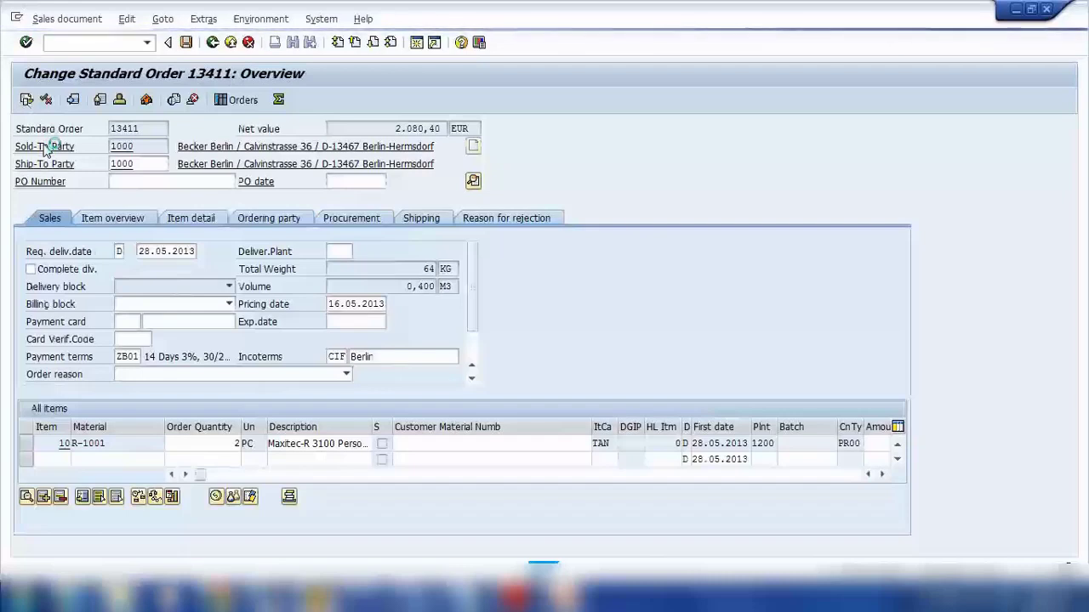
{"action": "key", "text": "F5"}
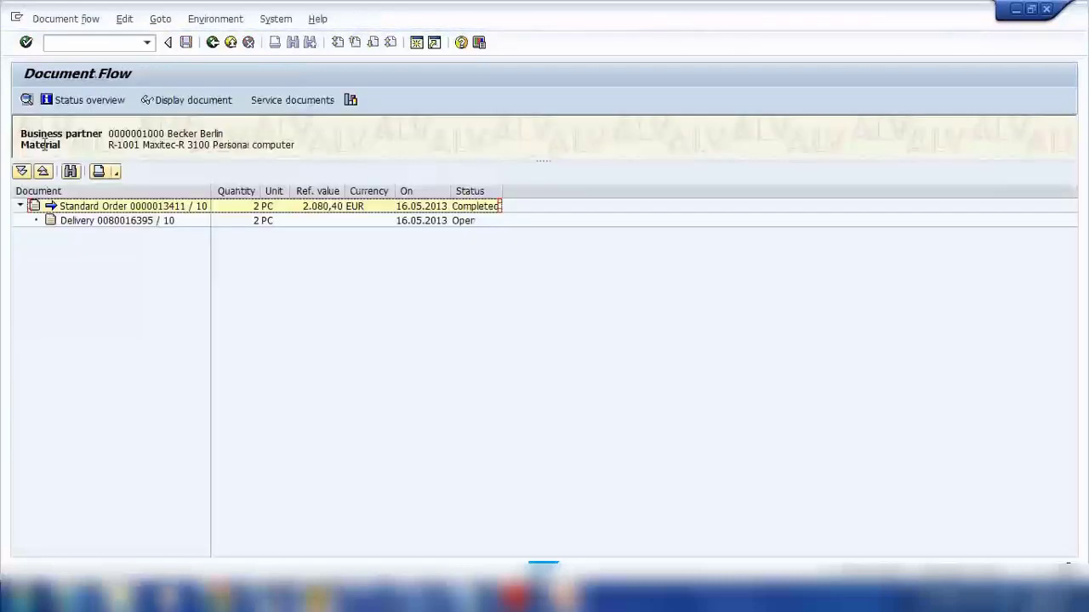
{"action": "left_click", "coordinate": [108, 45]}
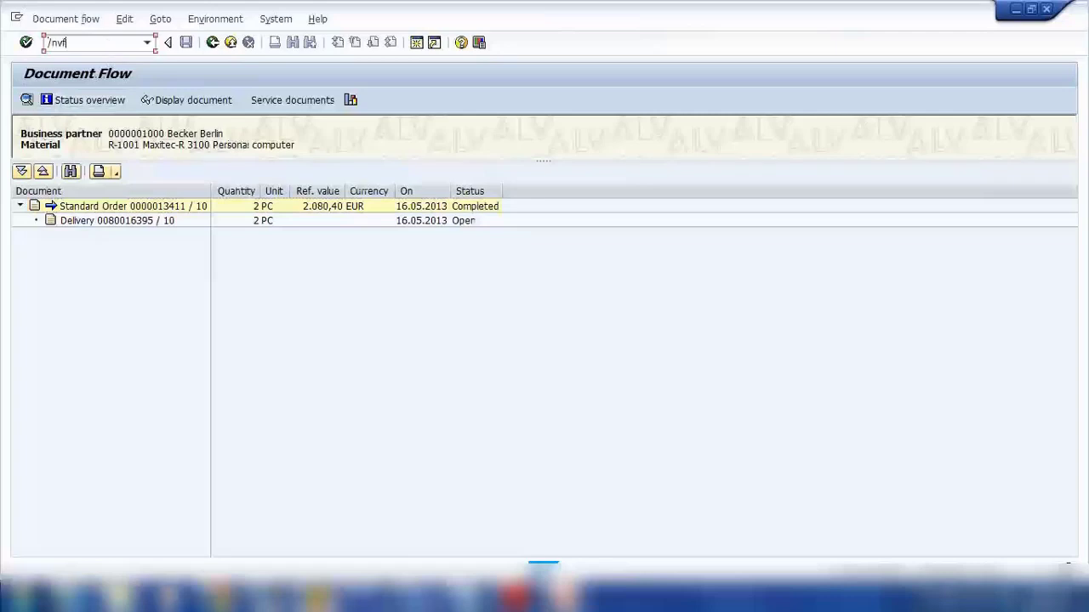
Step: Load the previously used invoice in Display Billing Document (VF03)
{"action": "key", "text": "Return"}
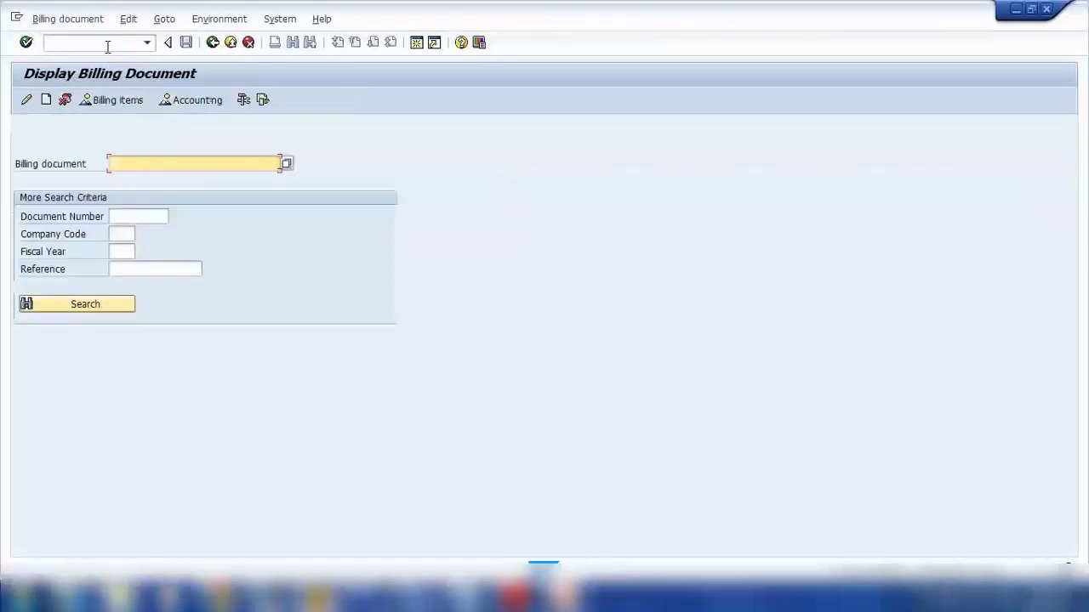
{"action": "left_click", "coordinate": [116, 163]}
{"action": "left_click", "coordinate": [143, 181]}
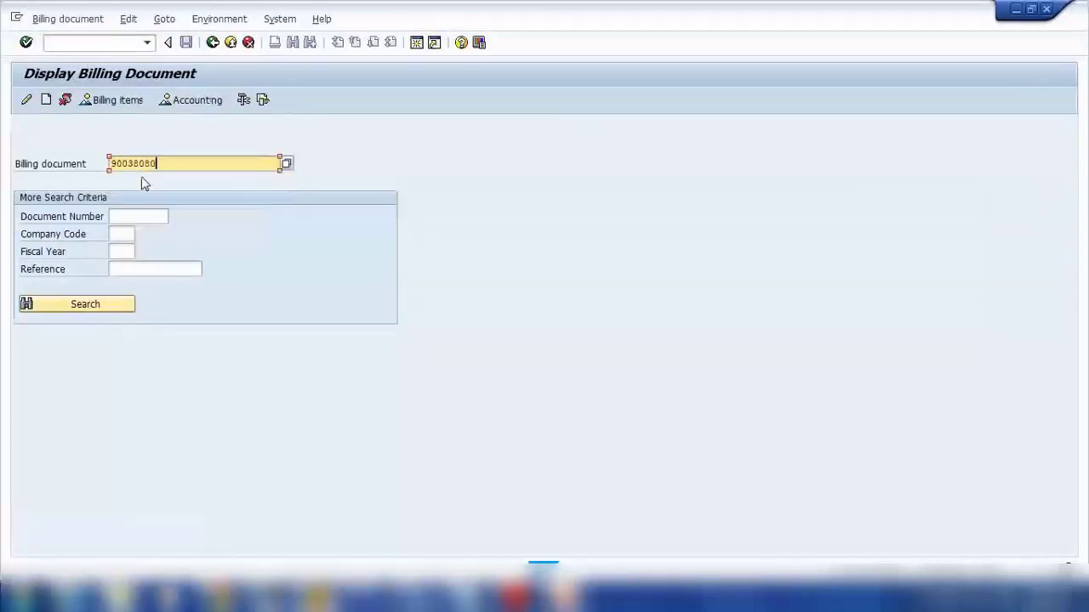
{"action": "key", "text": "Return"}
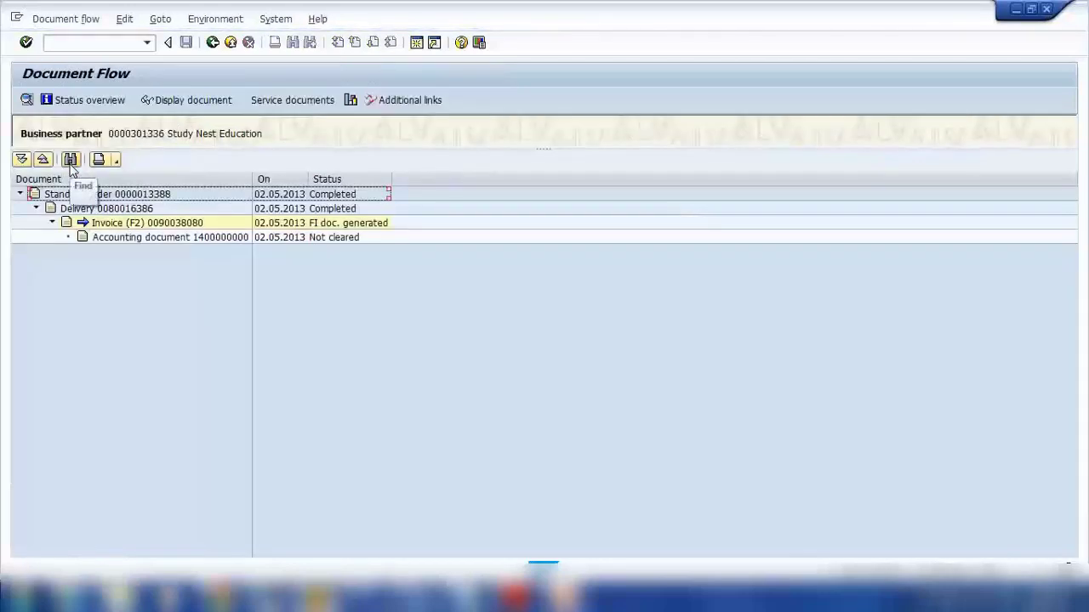
Step: Review the invoice's document flow and originating standard order, then return to the entry screen
{"action": "left_click", "coordinate": [121, 195]}
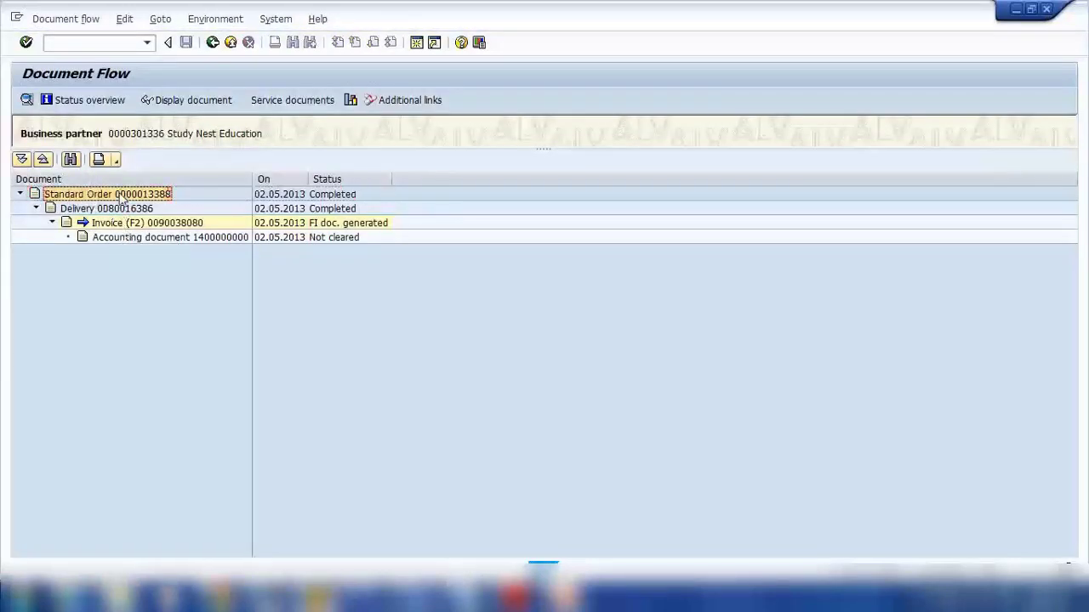
{"action": "left_click", "coordinate": [154, 226]}
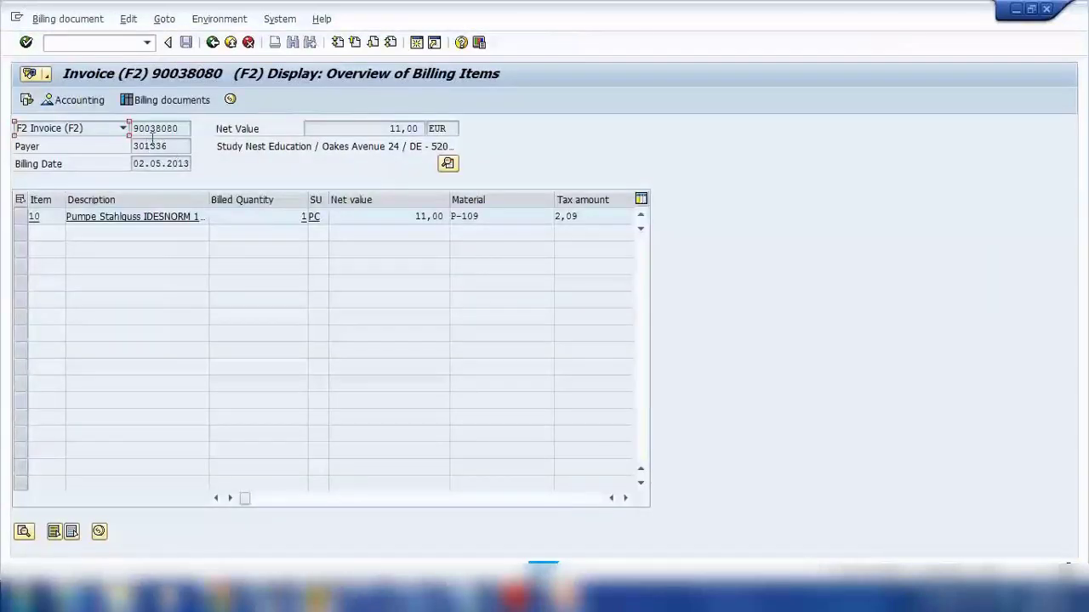
{"action": "left_click_drag", "start_coordinate": [176, 128], "coordinate": [101, 150]}
{"action": "key", "text": "ctrl+c"}
{"action": "left_click", "coordinate": [163, 150]}
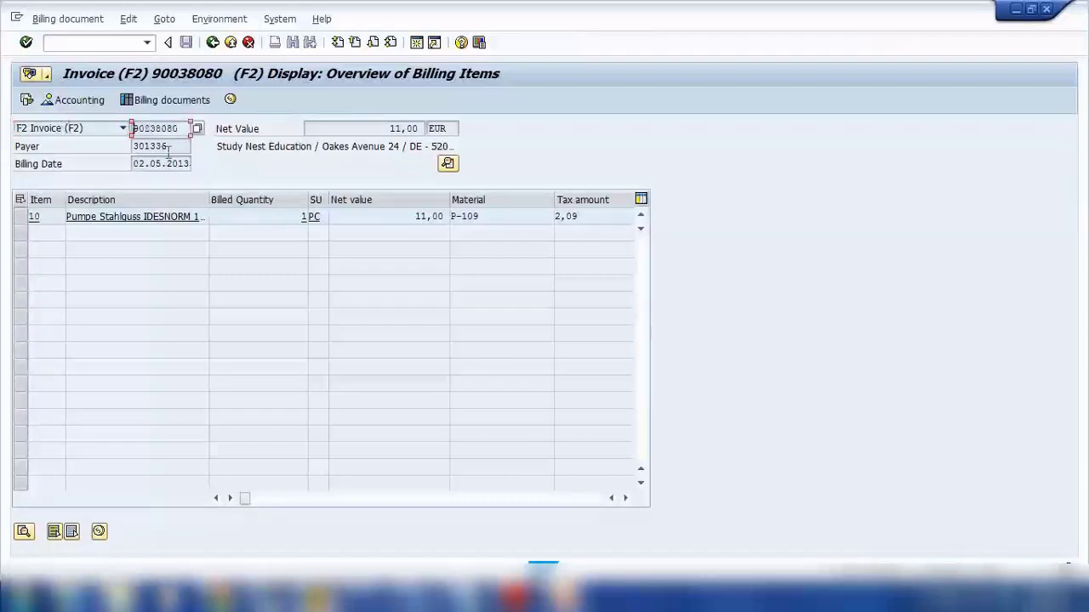
{"action": "left_click", "coordinate": [217, 42]}
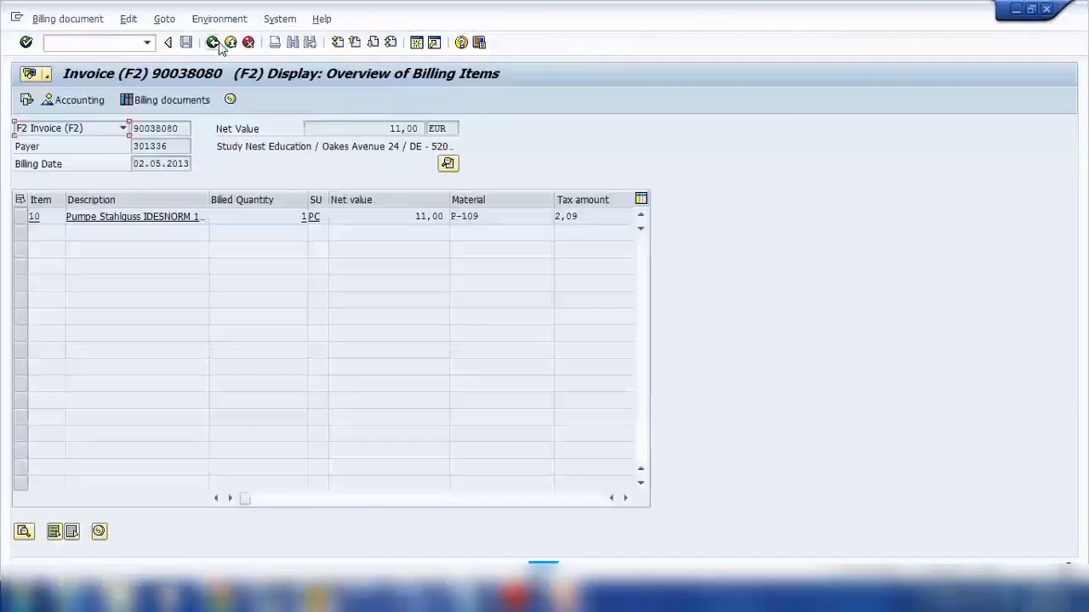
{"action": "left_click", "coordinate": [215, 43]}
{"action": "left_click", "coordinate": [128, 44]}
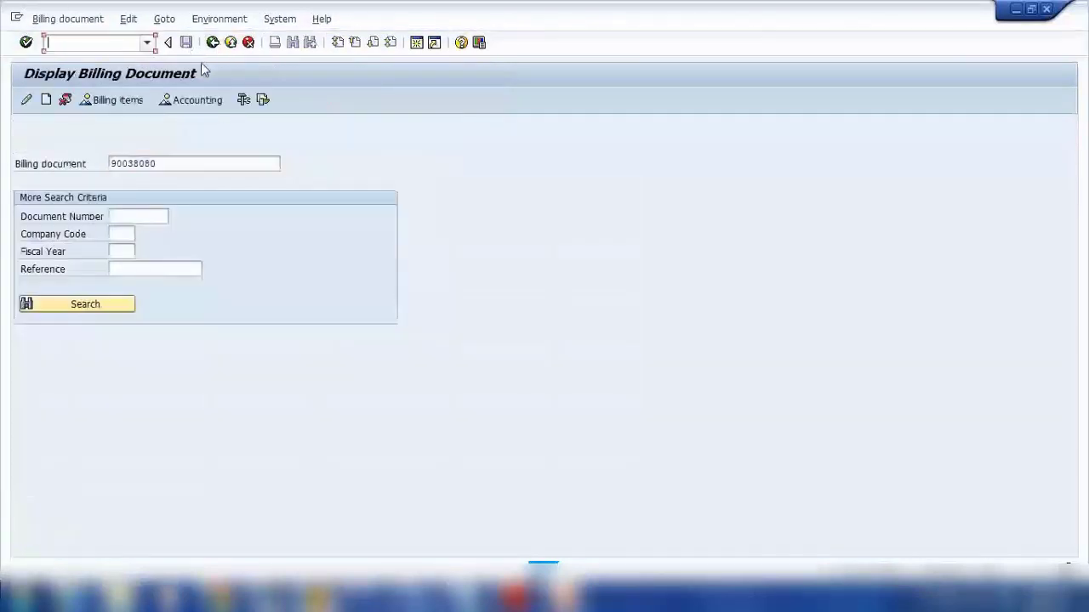
Step: Start VA01 again with order type CR and return to its initial screen
{"action": "left_click", "coordinate": [212, 43]}
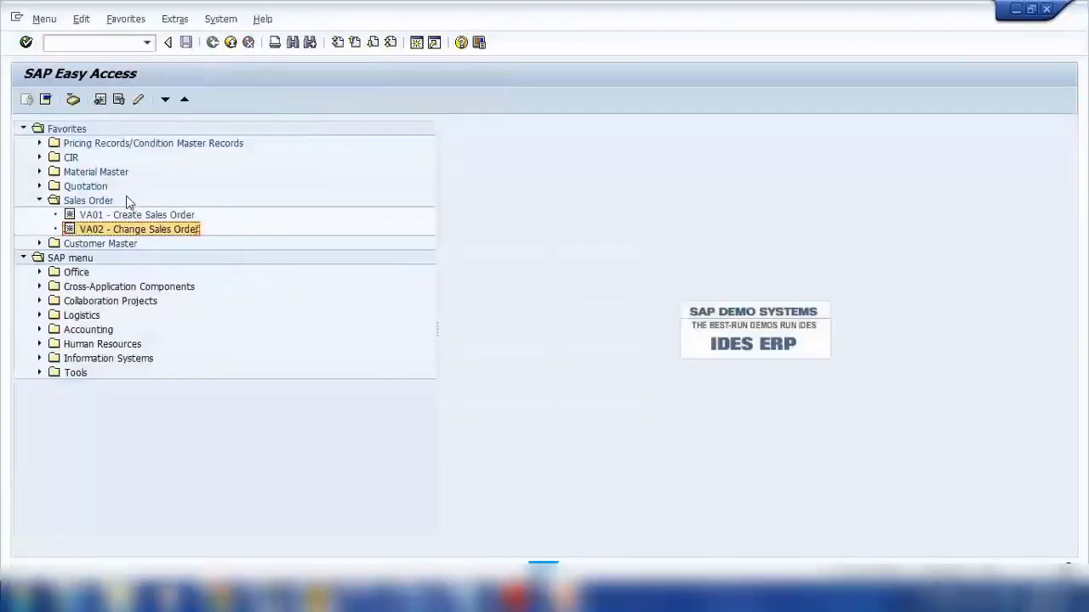
{"action": "double_click", "coordinate": [119, 216]}
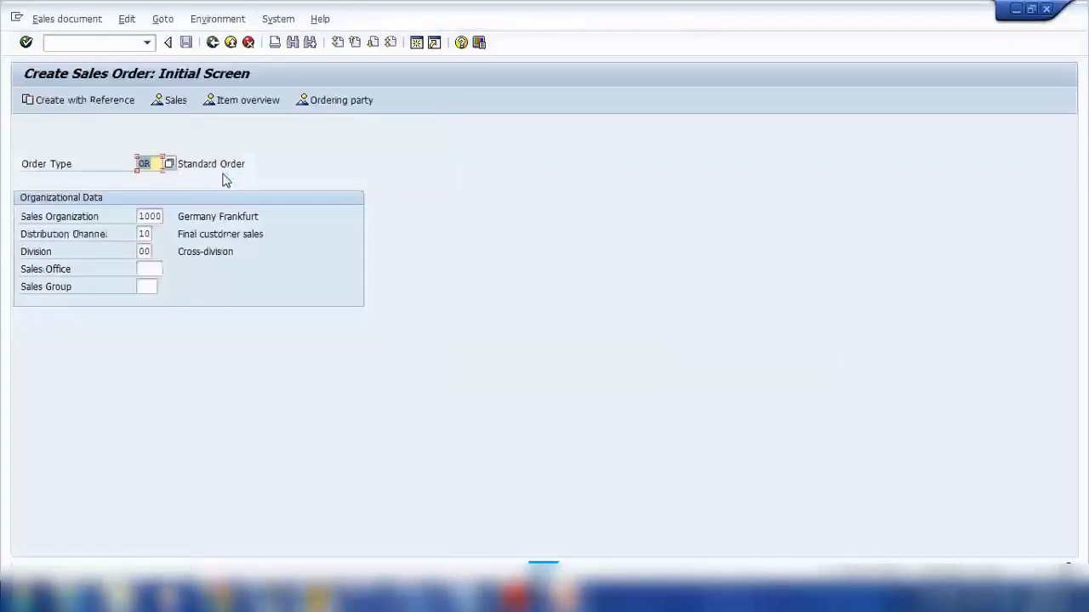
{"action": "type", "text": "cr"}
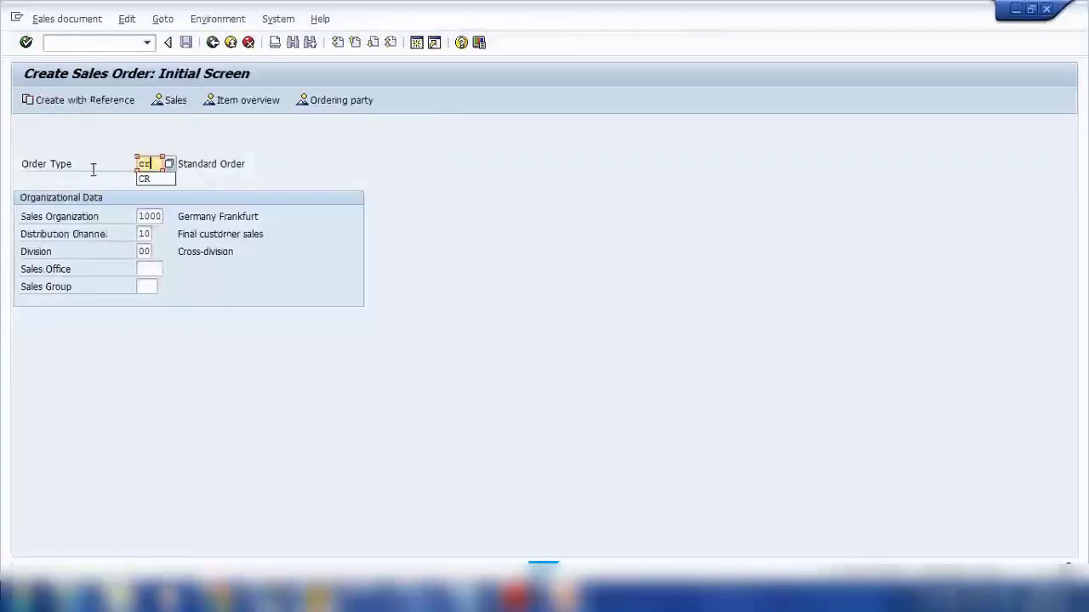
{"action": "key", "text": "Return"}
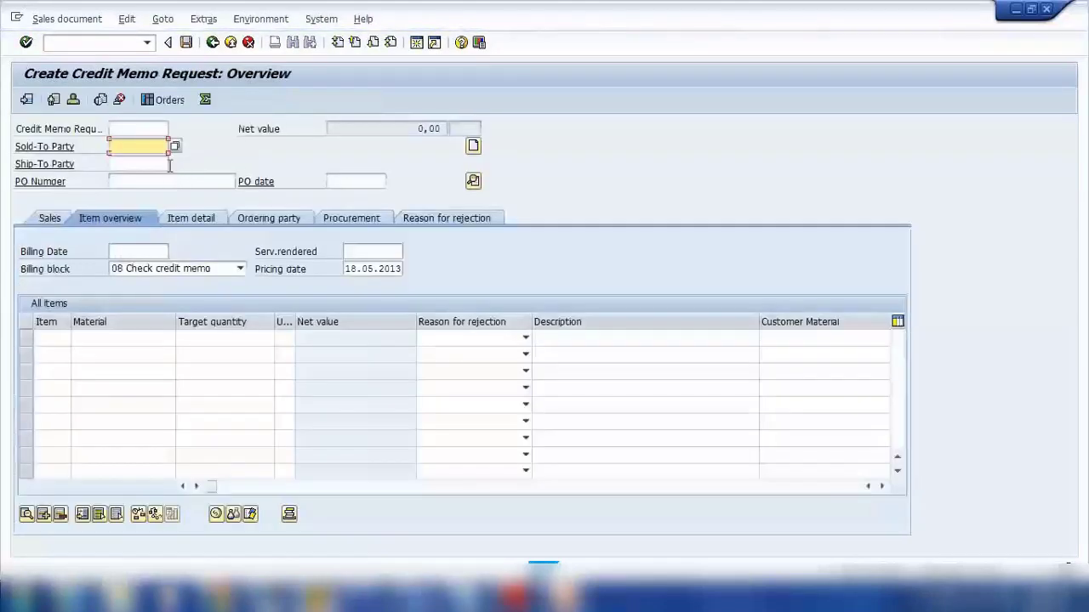
{"action": "left_click", "coordinate": [212, 42]}
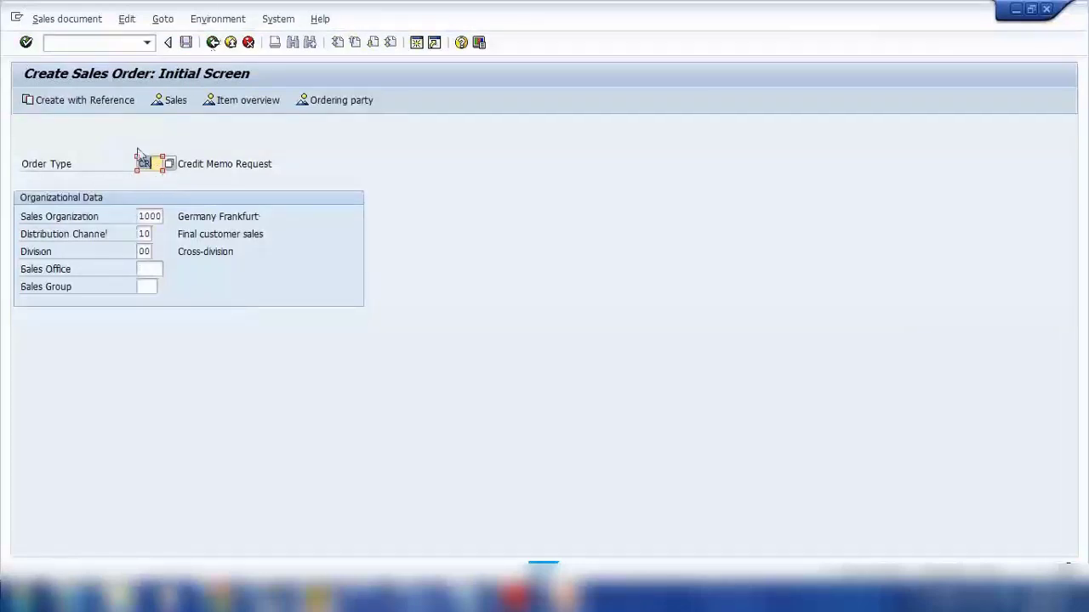
Step: Reference the invoice via the BillDoc tab, found by payer search, and copy its P-109 item
{"action": "left_click", "coordinate": [111, 103]}
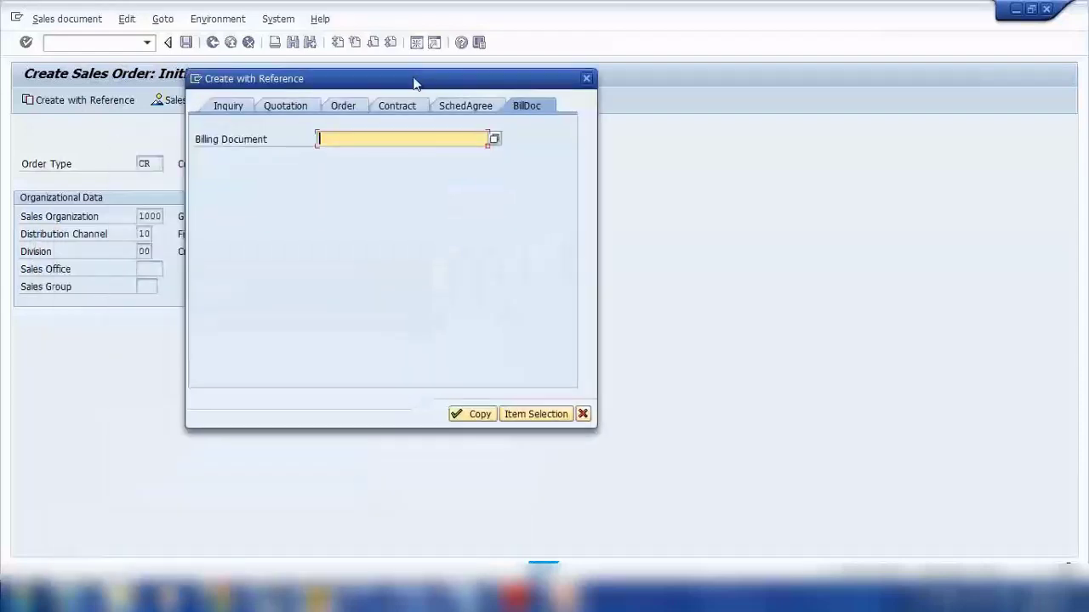
{"action": "left_click", "coordinate": [343, 106]}
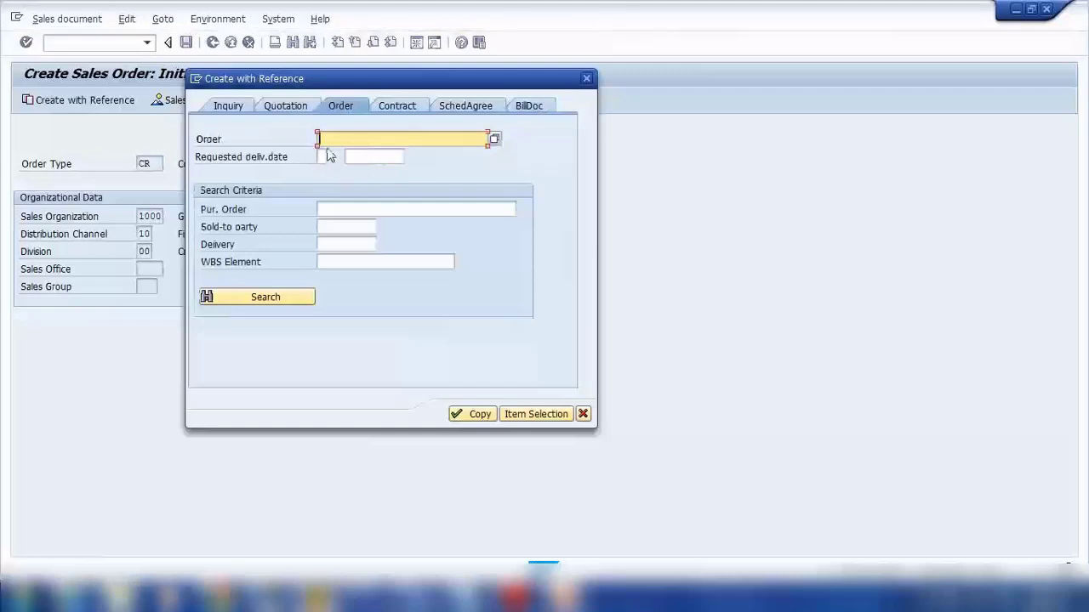
{"action": "left_click", "coordinate": [528, 109]}
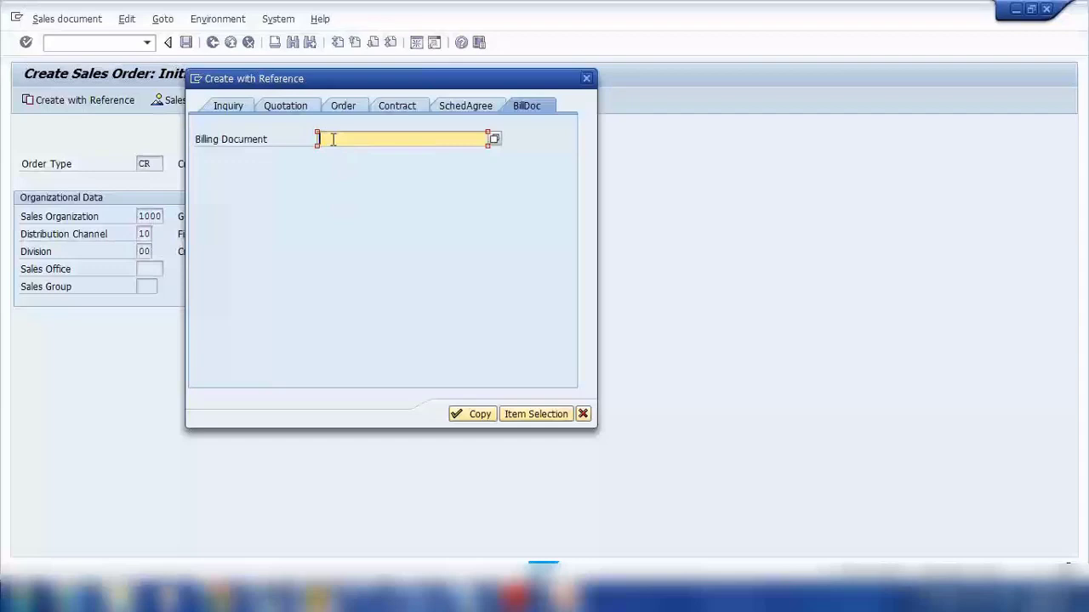
{"action": "key", "text": "ctrl+v"}
{"action": "key", "text": "Return"}
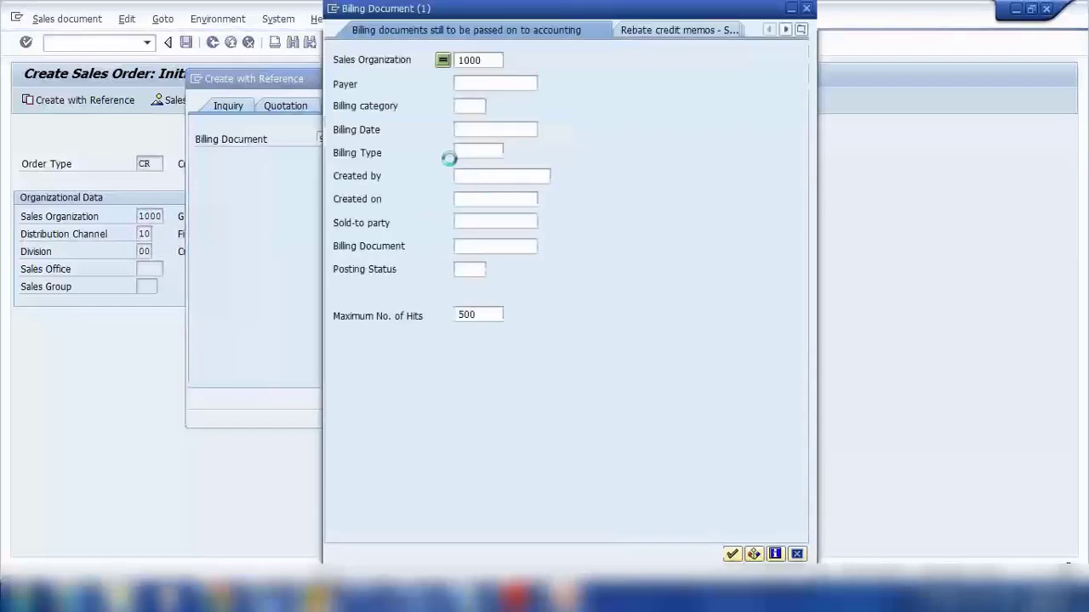
{"action": "left_click", "coordinate": [484, 84]}
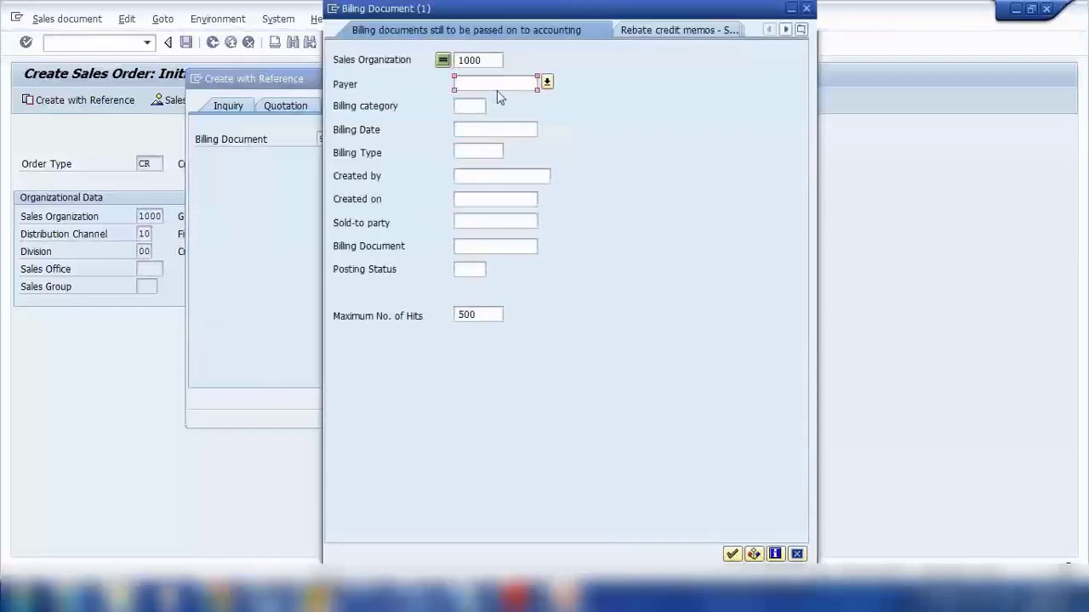
{"action": "type", "text": "301336"}
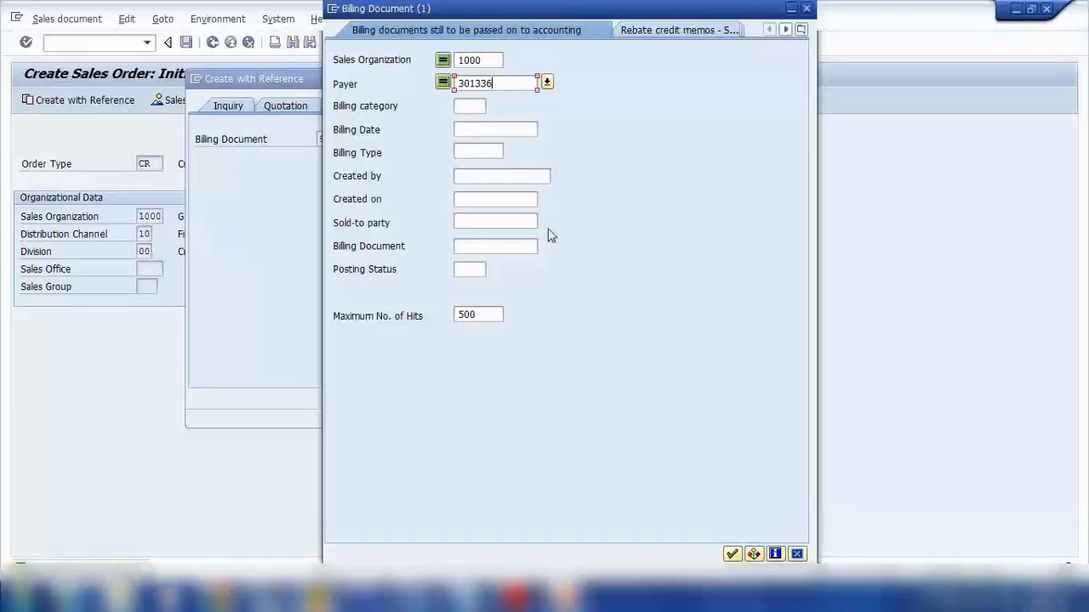
{"action": "left_click", "coordinate": [797, 554]}
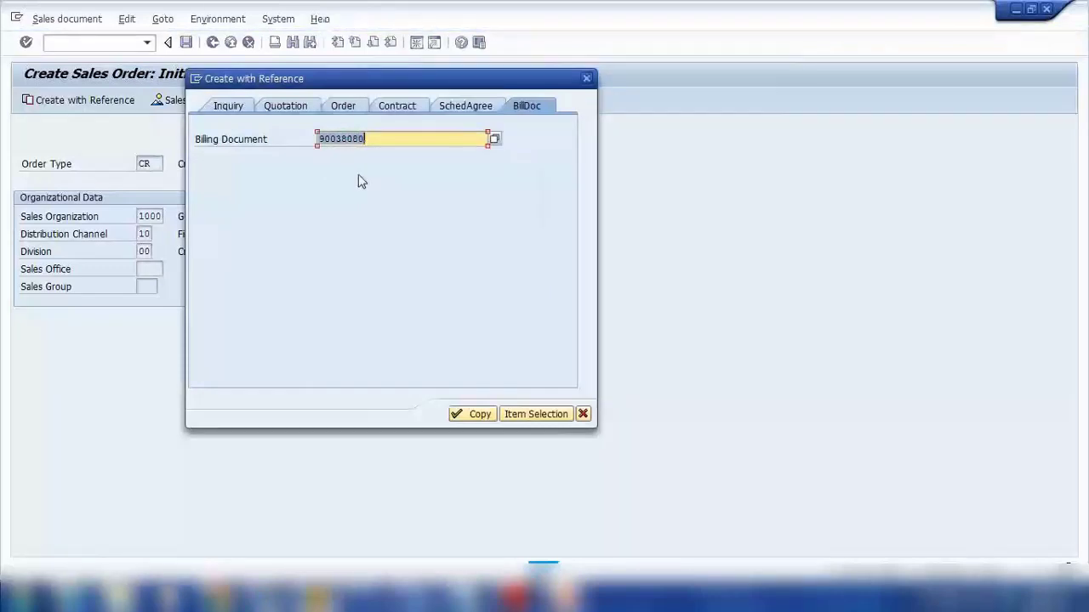
{"action": "left_click", "coordinate": [472, 416]}
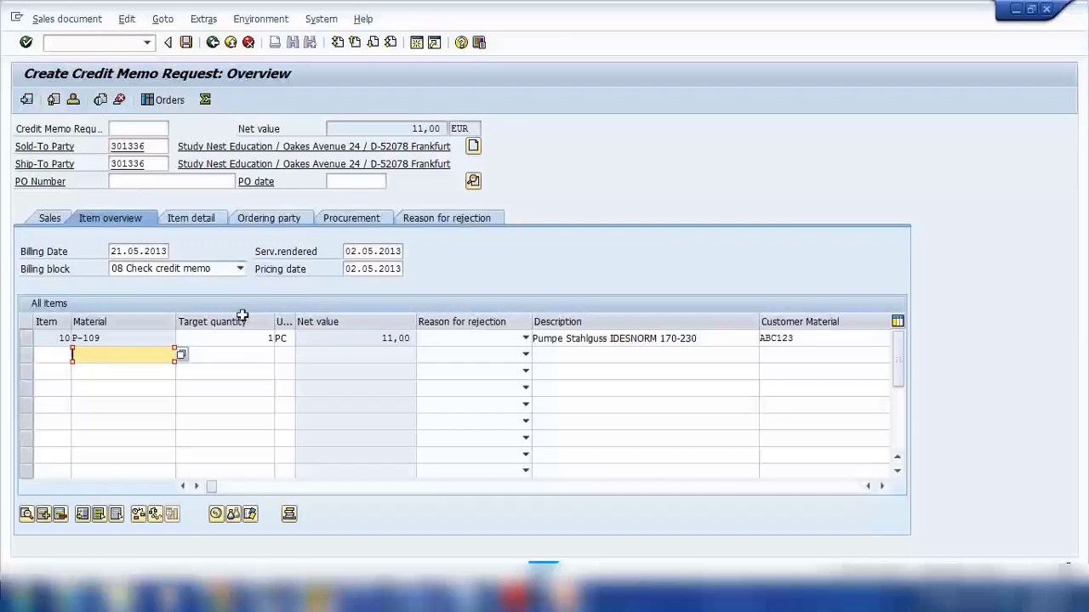
Step: Display the referenced invoice with VF03 to check its billed quantity, then close it
{"action": "left_click", "coordinate": [258, 340]}
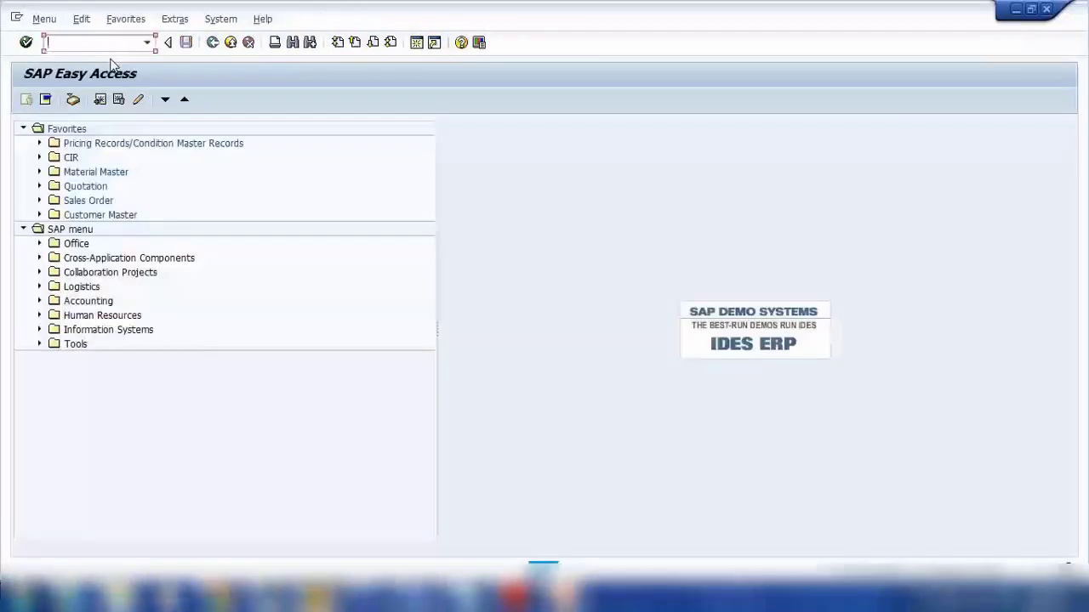
{"action": "type", "text": "Vf03"}
{"action": "key", "text": "Return"}
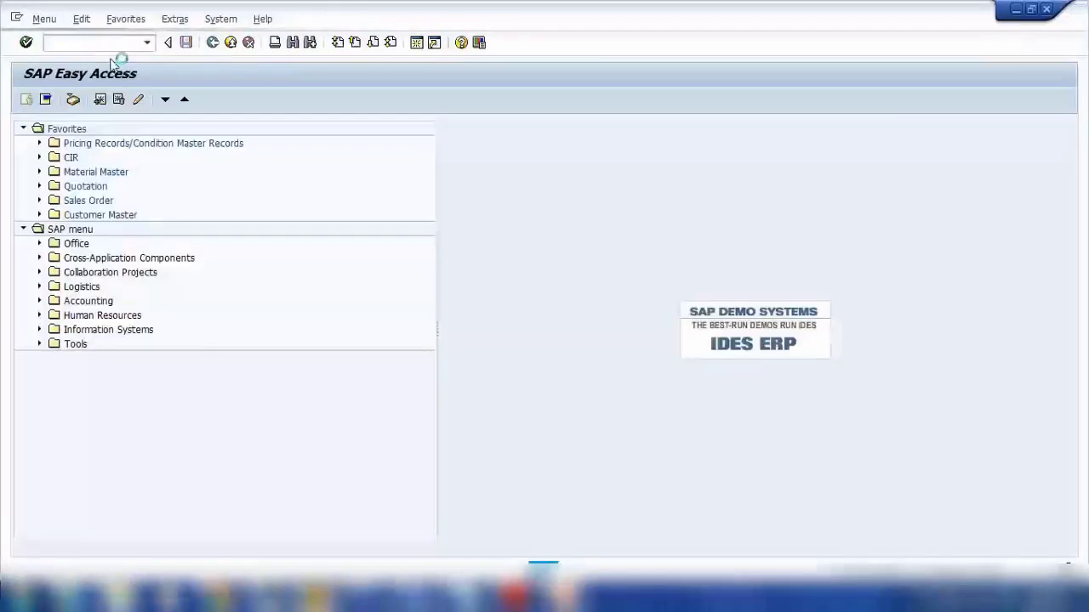
{"action": "key", "text": "Return"}
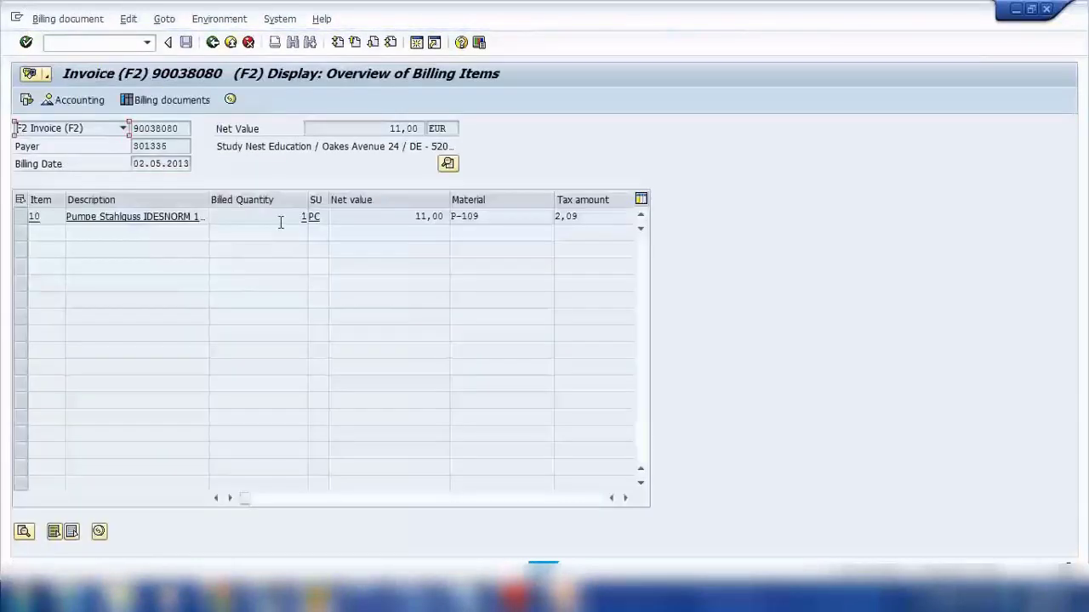
{"action": "left_click", "coordinate": [303, 217]}
{"action": "left_click", "coordinate": [1045, 12]}
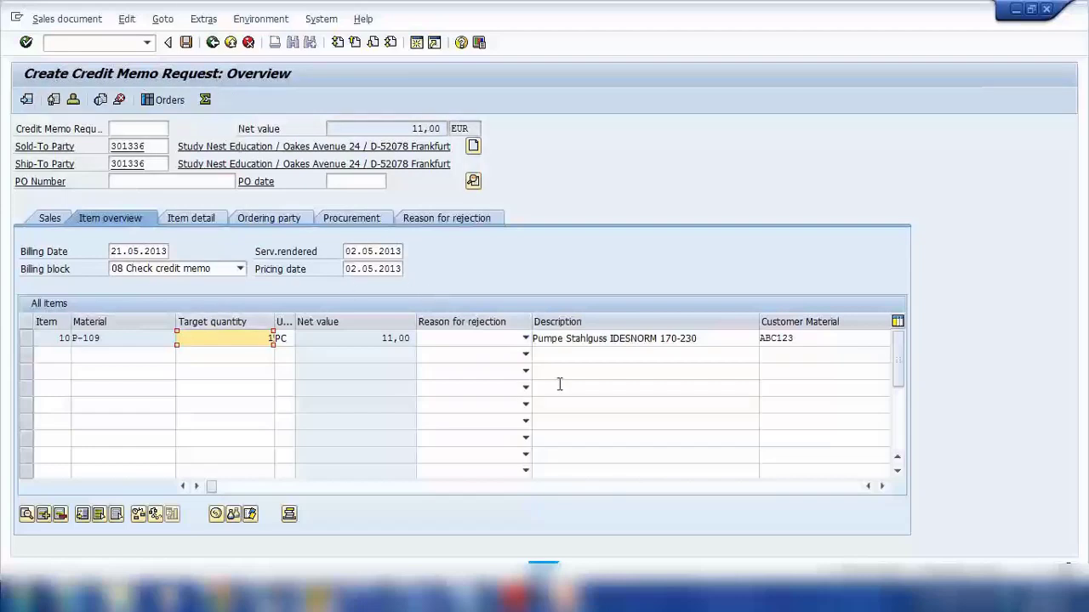
Step: Check the credit memo item's category G2N and target quantity 1, then bring Notepad forward
{"action": "left_click", "coordinate": [883, 487]}
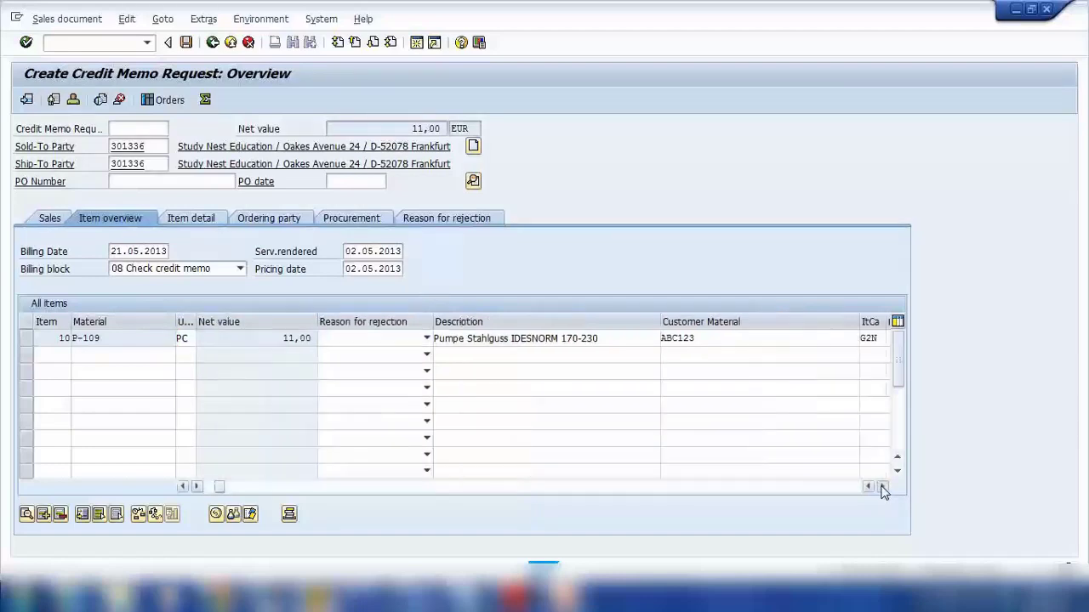
{"action": "left_click", "coordinate": [883, 487]}
{"action": "double_click", "coordinate": [845, 337]}
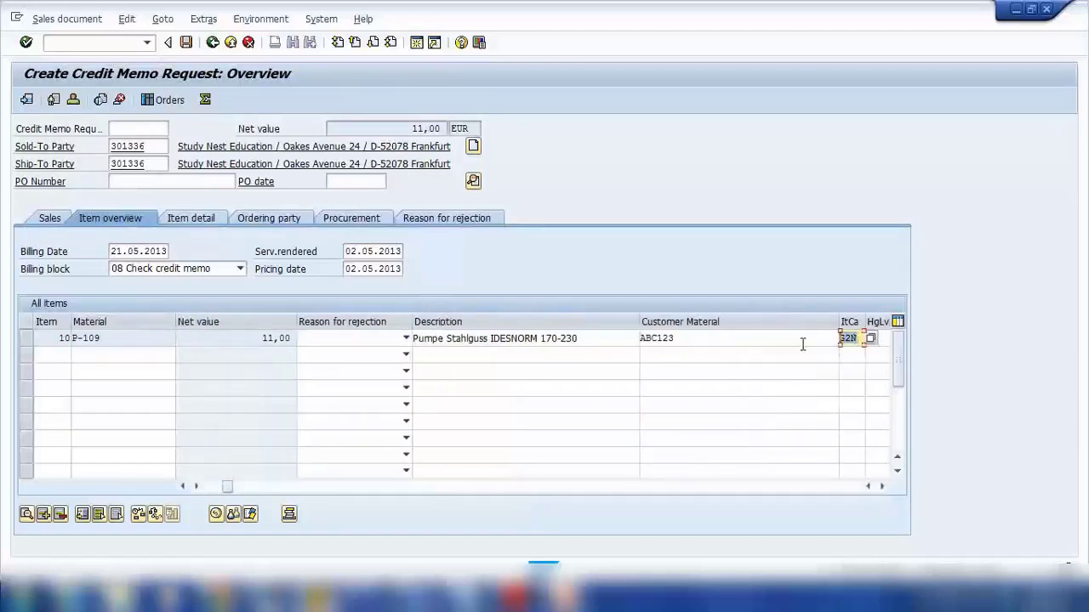
{"action": "left_click_drag", "start_coordinate": [230, 487], "coordinate": [189, 485]}
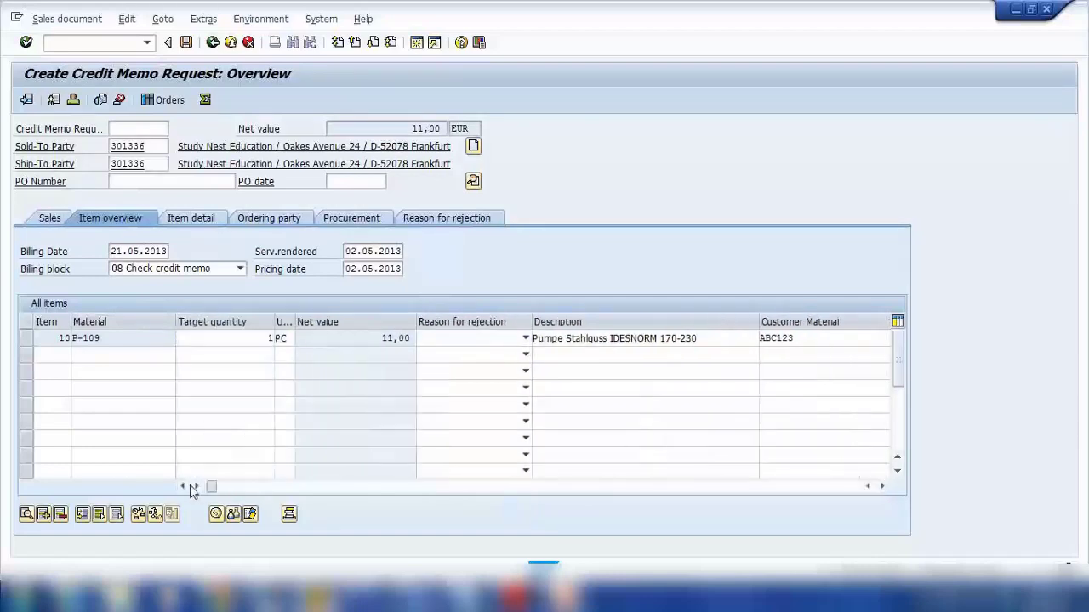
{"action": "double_click", "coordinate": [251, 337]}
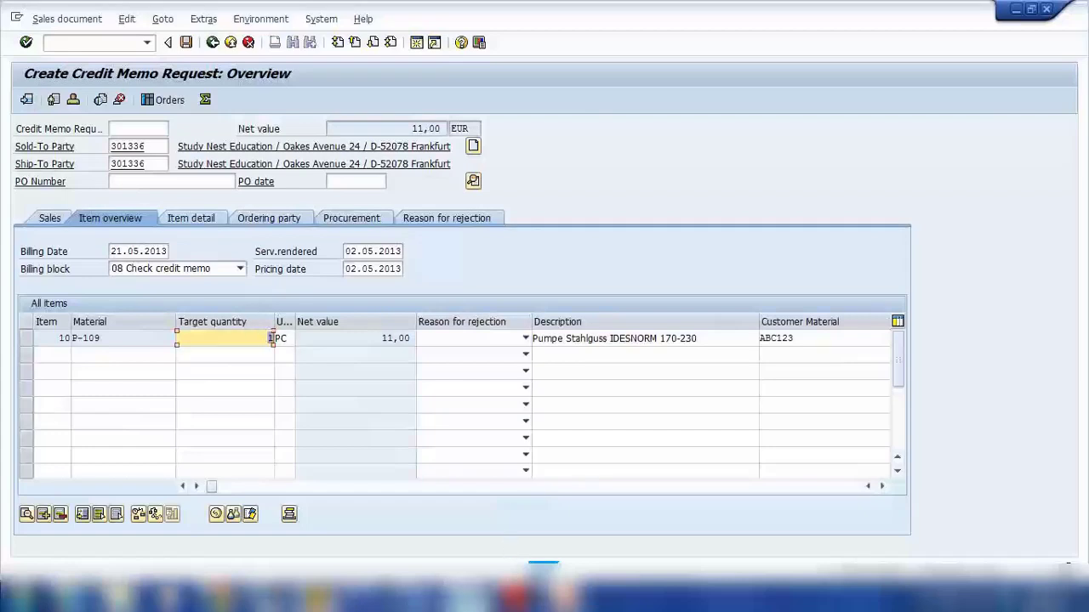
{"action": "left_click", "coordinate": [468, 595]}
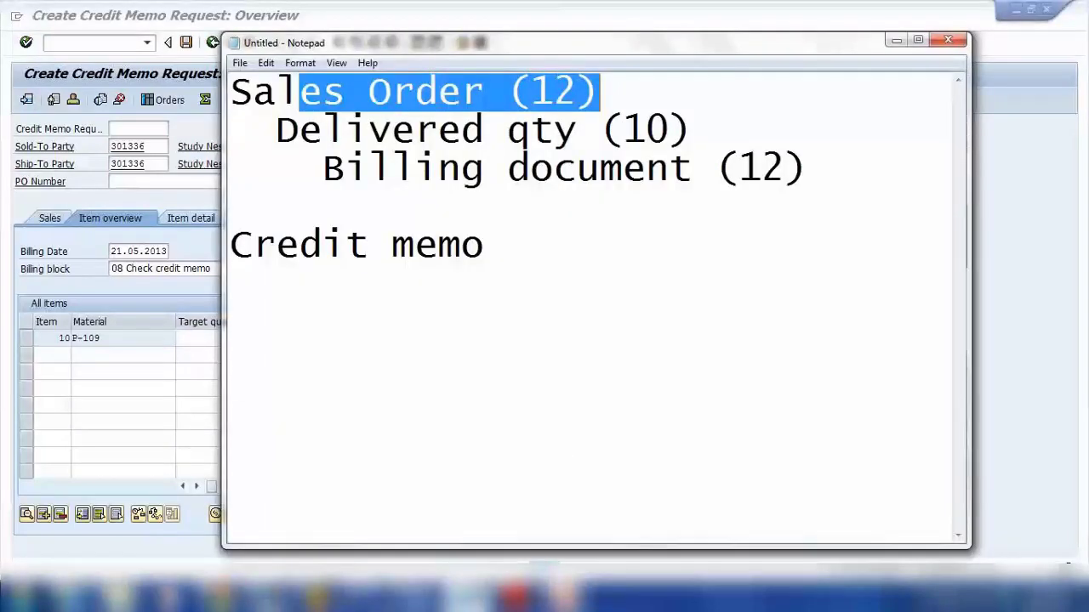
Step: Extend the last notes line to read 'Credit memo request' and start a new line
{"action": "left_click", "coordinate": [486, 257]}
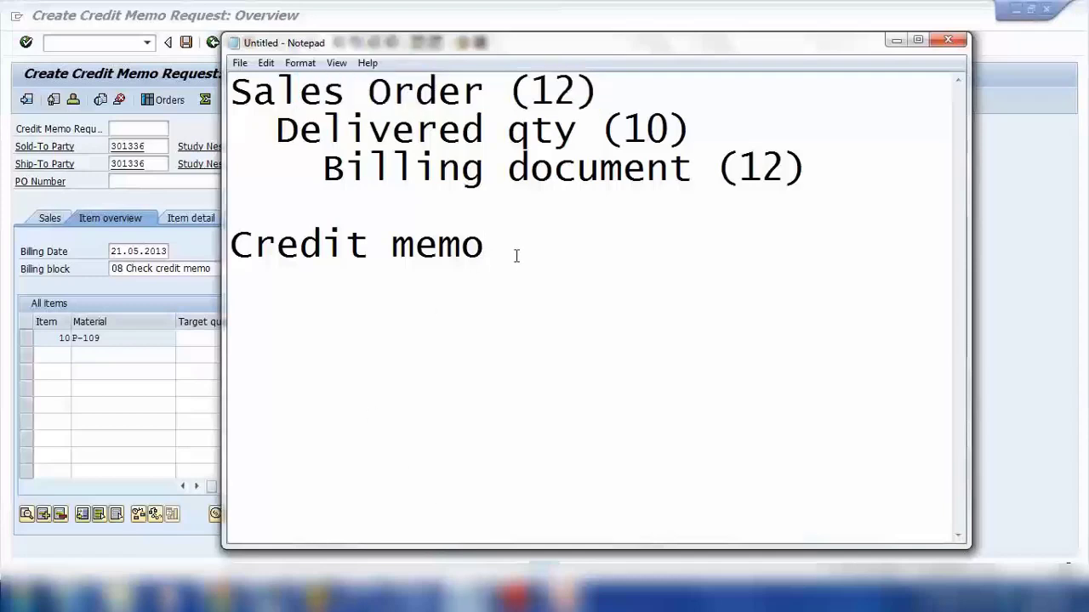
{"action": "type", "text": "request"}
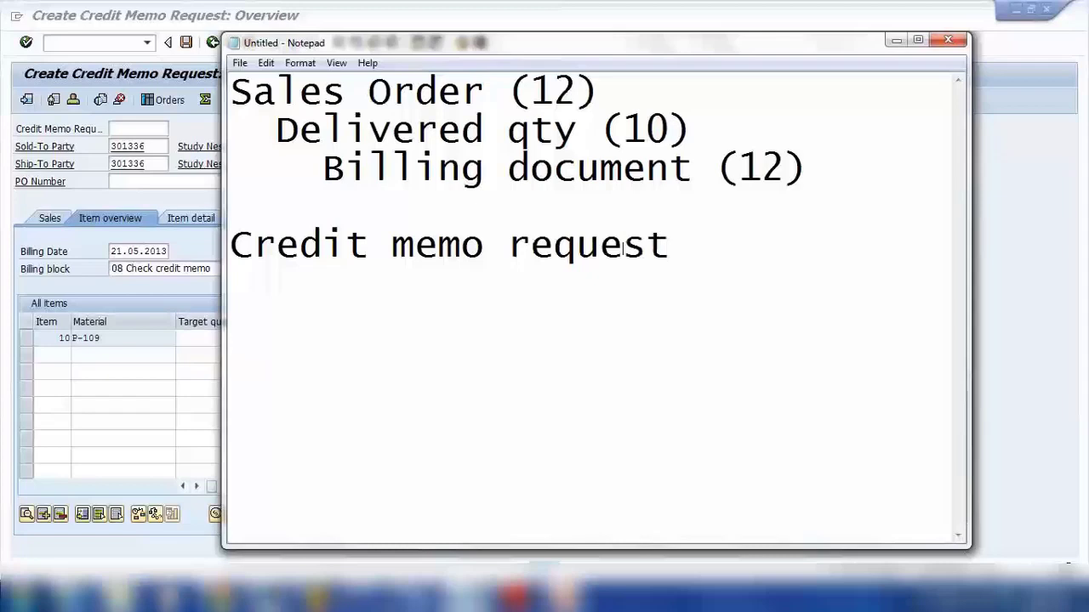
{"action": "key", "text": "BackSpace"}
{"action": "key", "text": "BackSpace"}
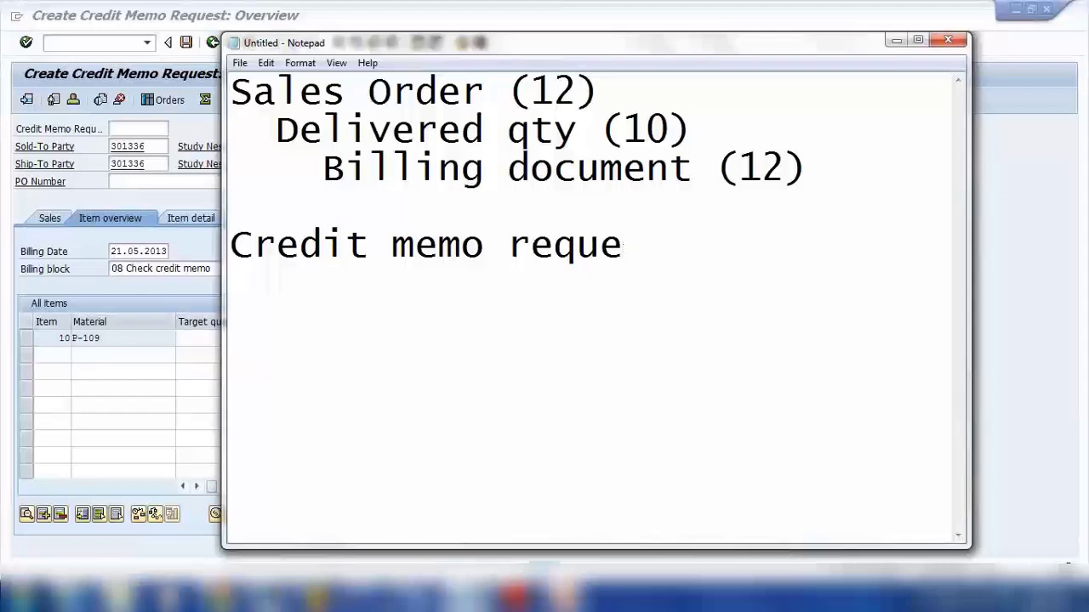
{"action": "type", "text": "st"}
{"action": "key", "text": "Return"}
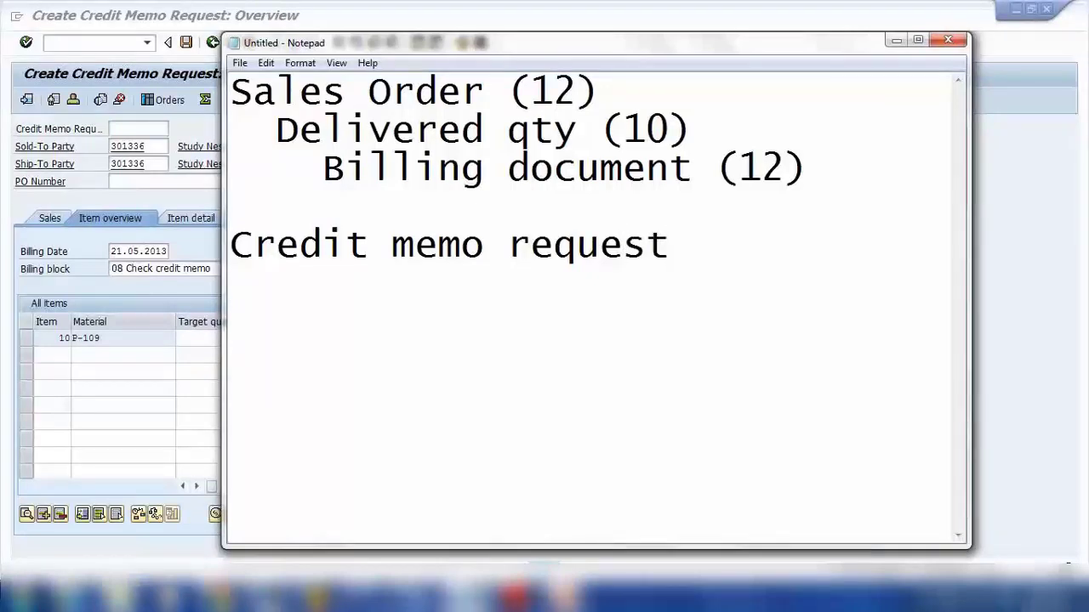
Step: Add the indented line 'Billing/Credit memo' beneath it and highlight both lines
{"action": "type", "text": "="}
{"action": "key", "text": "BackSpace"}
{"action": "type", "text": "Credo"}
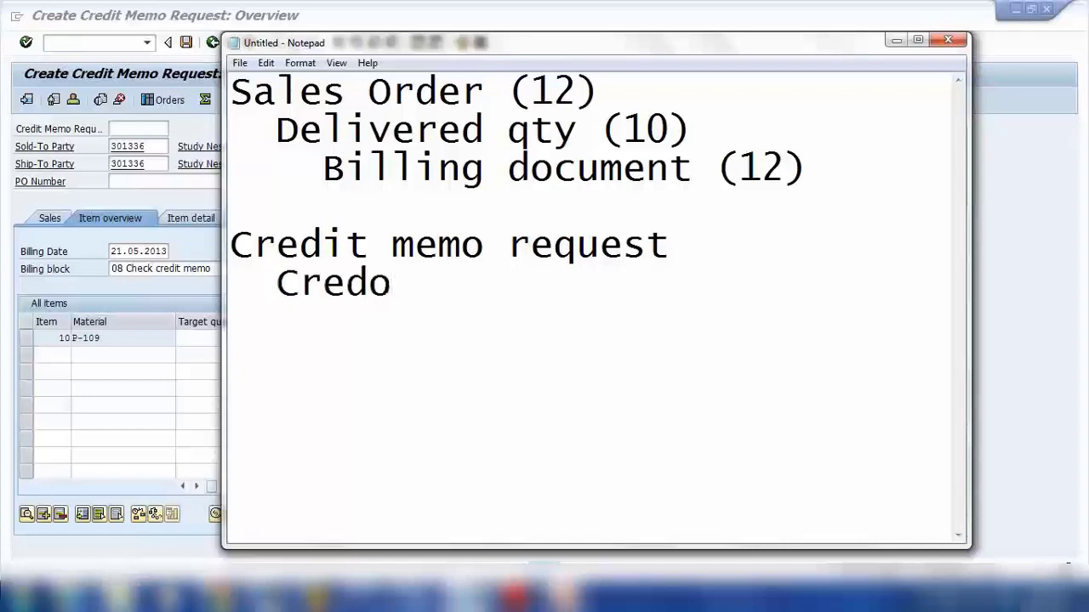
{"action": "key", "text": "BackSpace"}
{"action": "type", "text": "it m"}
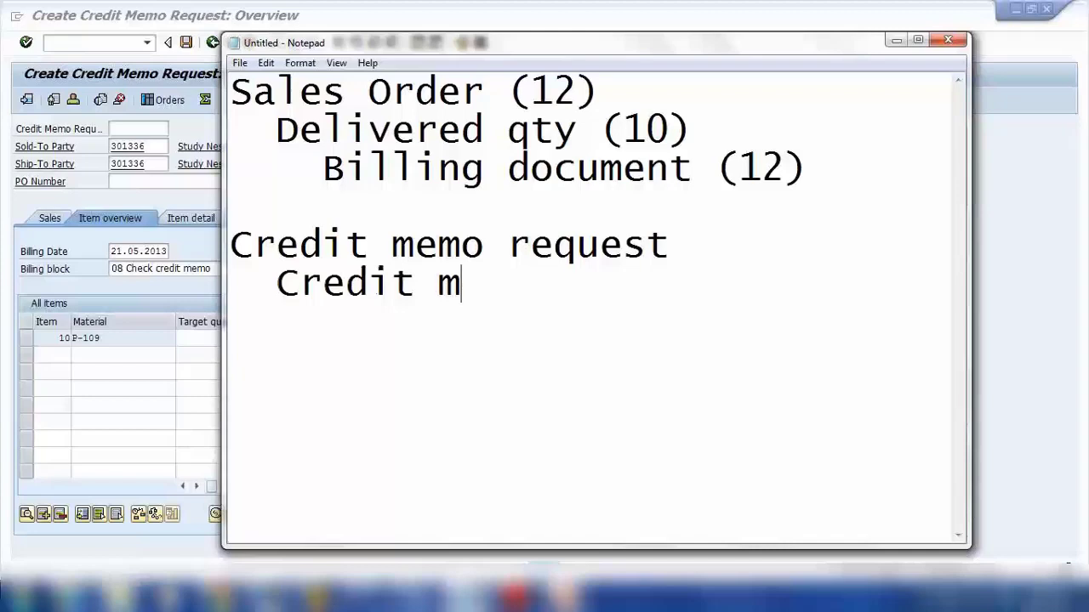
{"action": "type", "text": "e"}
{"action": "type", "text": "em"}
{"action": "key", "text": "BackSpace"}
{"action": "key", "text": "BackSpace"}
{"action": "type", "text": "mo"}
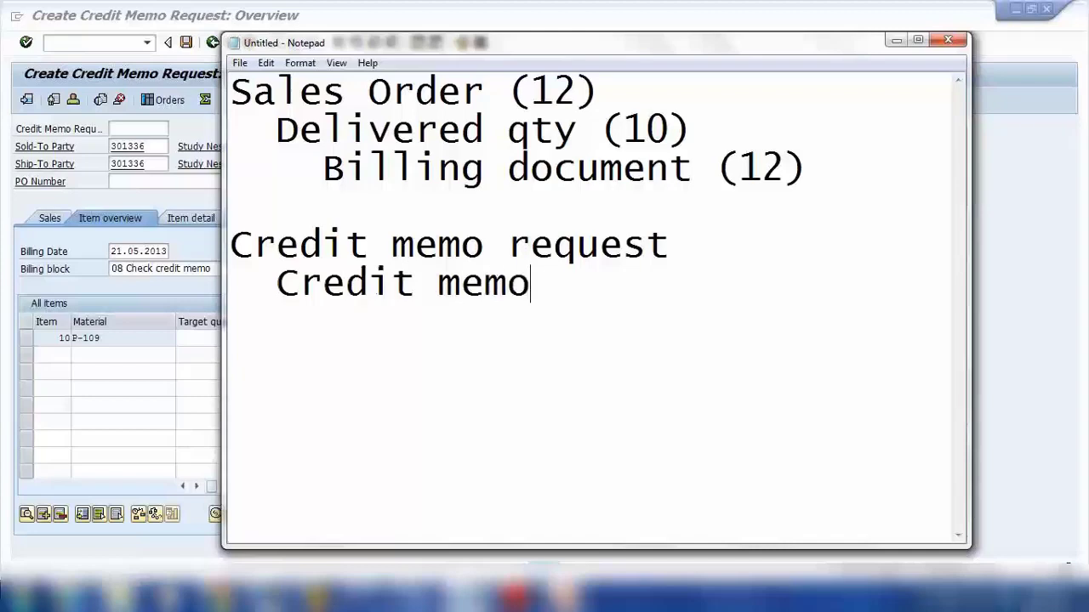
{"action": "left_click", "coordinate": [279, 284]}
{"action": "type", "text": "Billing/"}
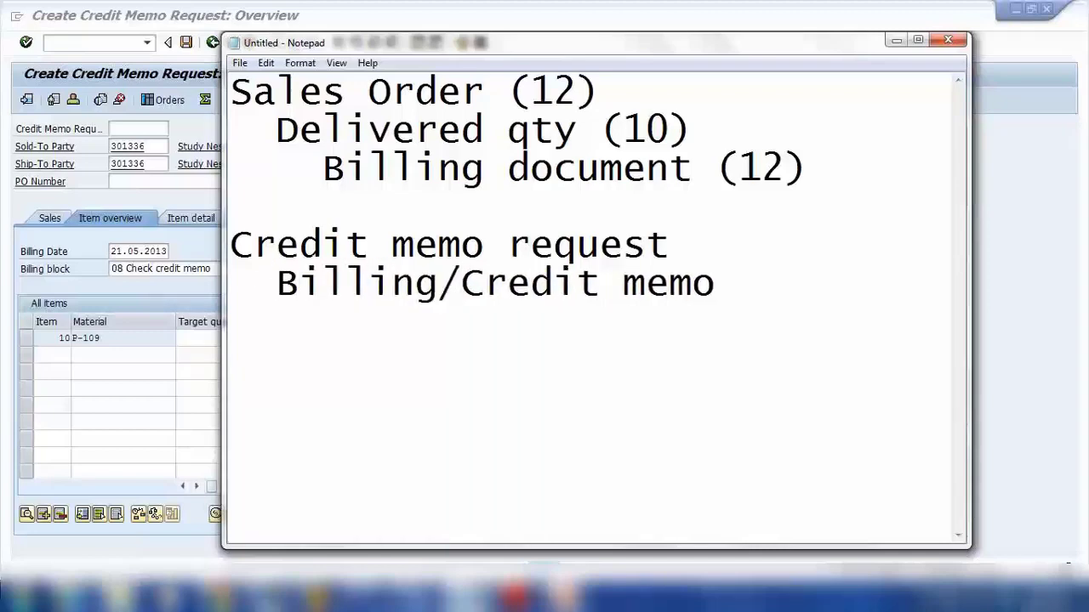
{"action": "left_click_drag", "start_coordinate": [231, 245], "coordinate": [649, 246]}
{"action": "left_click", "coordinate": [477, 295]}
{"action": "left_click_drag", "start_coordinate": [276, 283], "coordinate": [699, 286]}
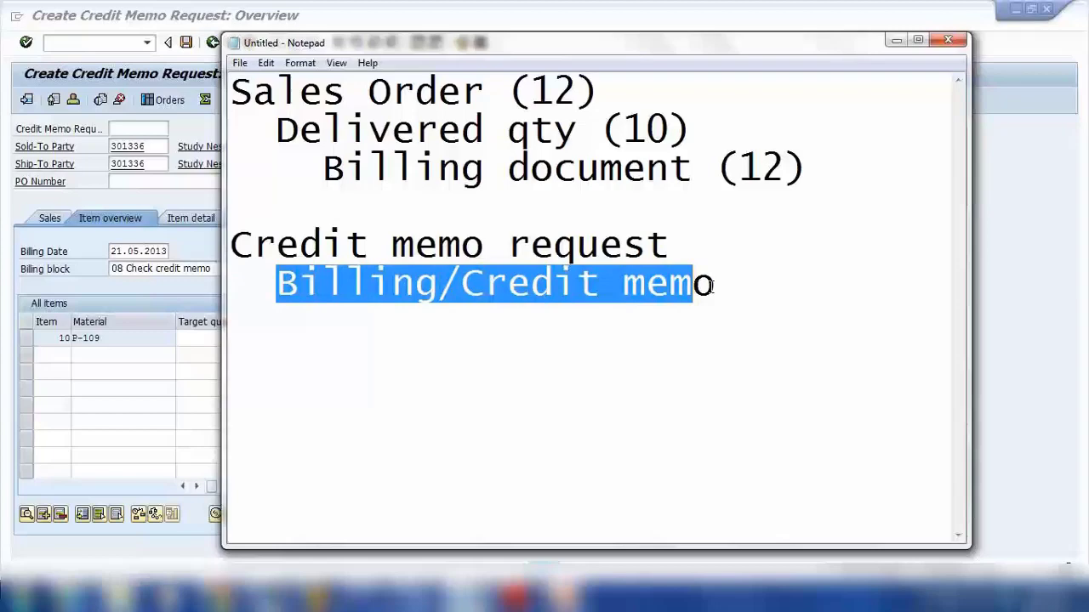